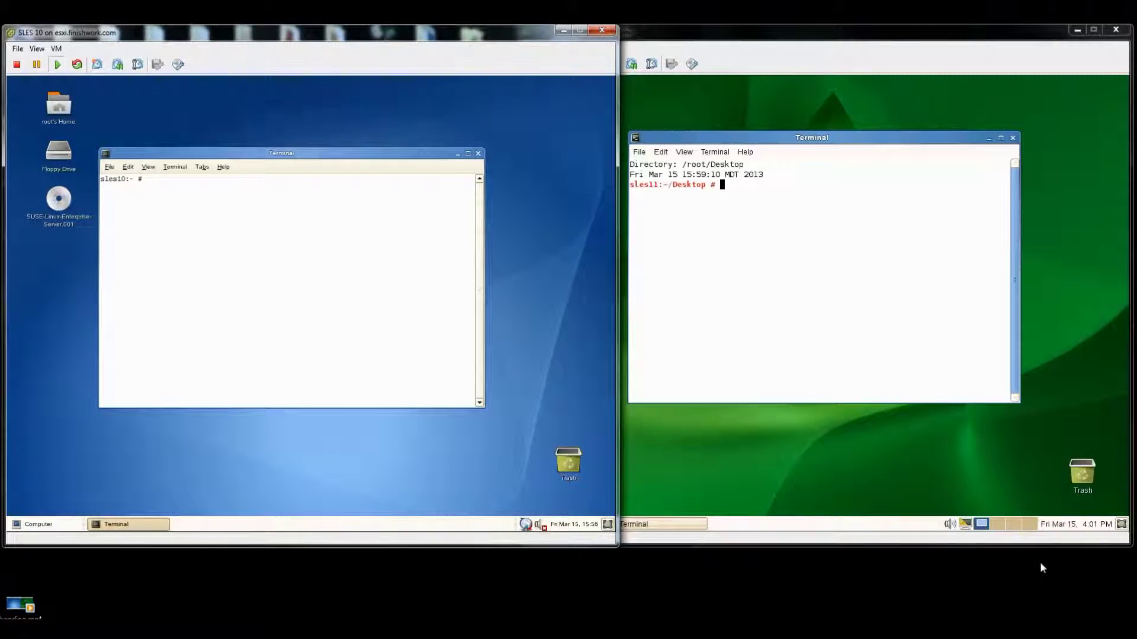
- Run ifconfig in the SLES 10 terminal and mark the eth0 address details
click(614, 426)
click(315, 254)
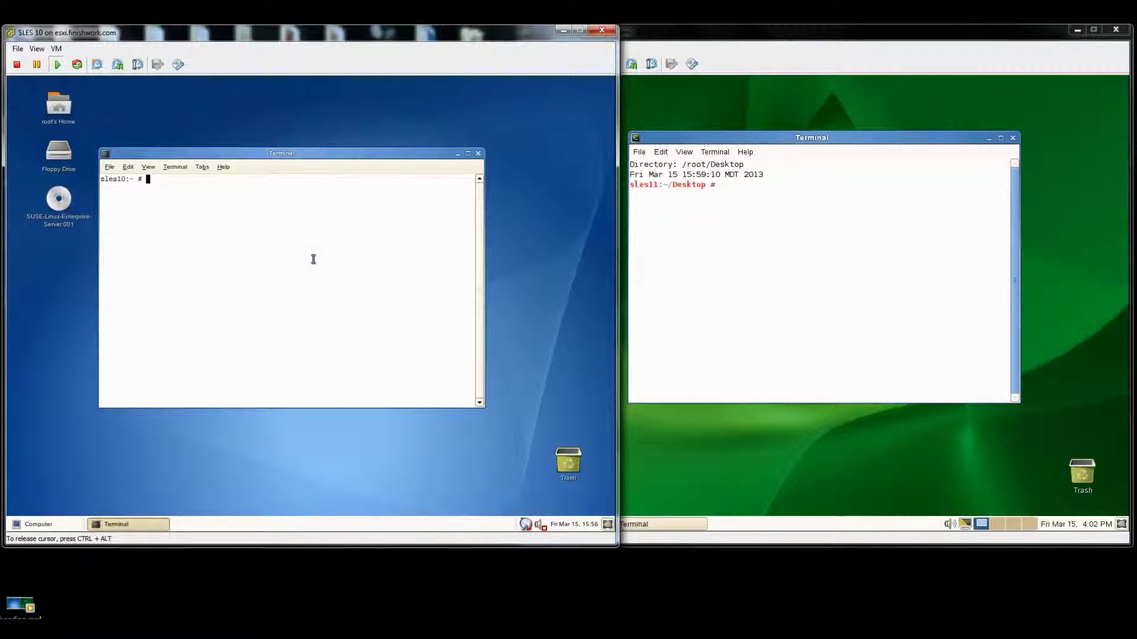
text(ifconfig)
key(Return)
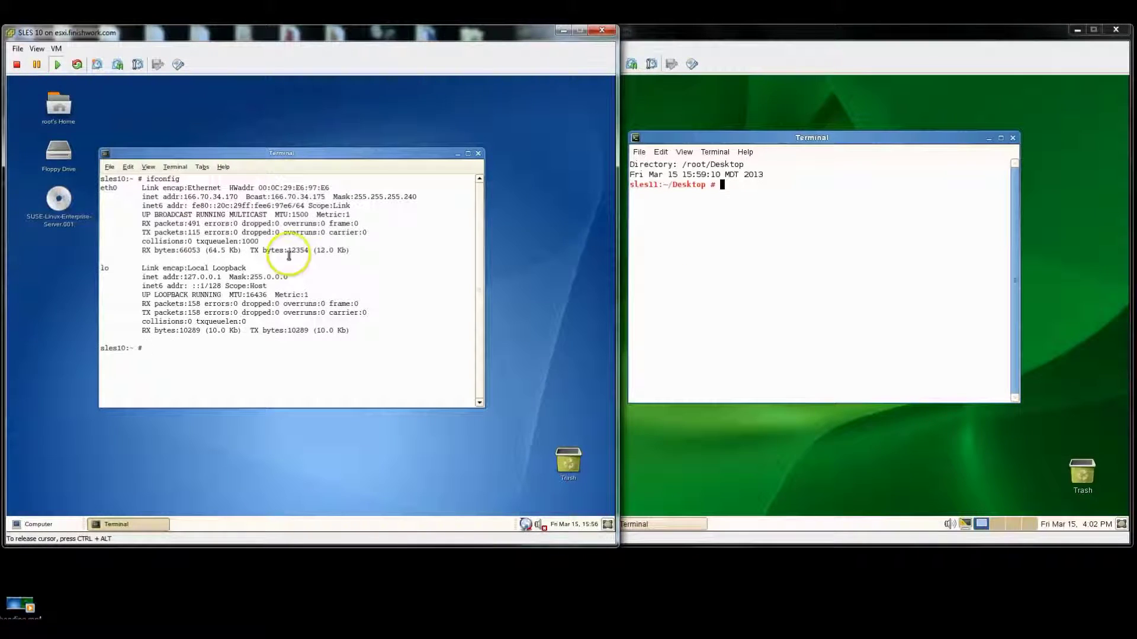
drag(171, 193, 338, 206)
- Run ifconfig on SLES 11 as well, then return to the SLES 10 terminal
click(808, 283)
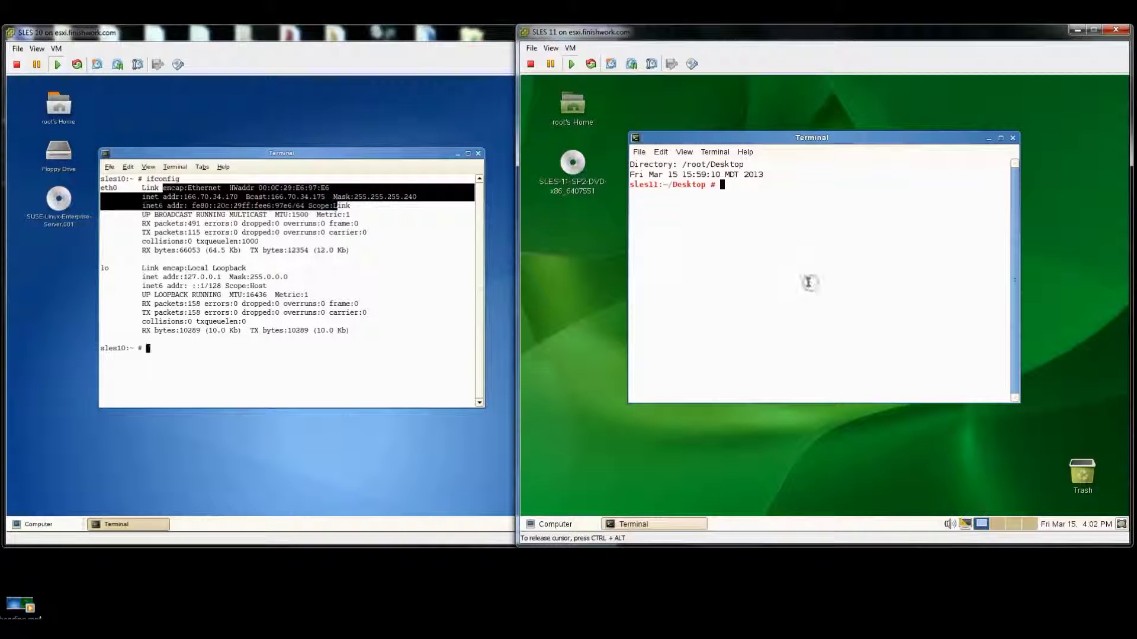
text(ifconfig)
key(Return)
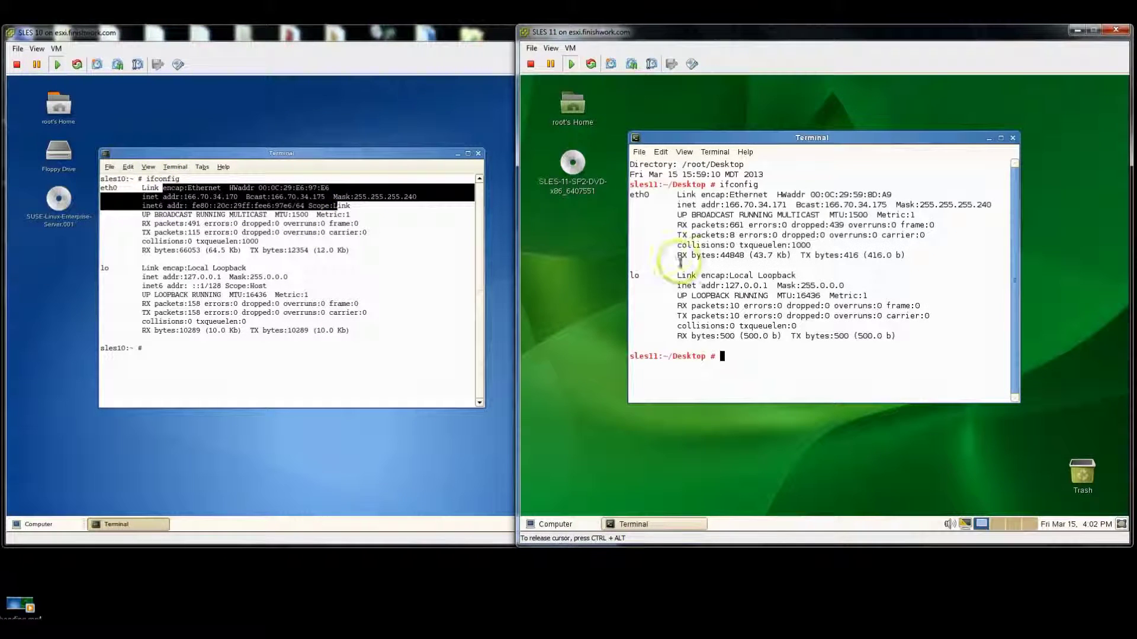
click(381, 227)
click(397, 211)
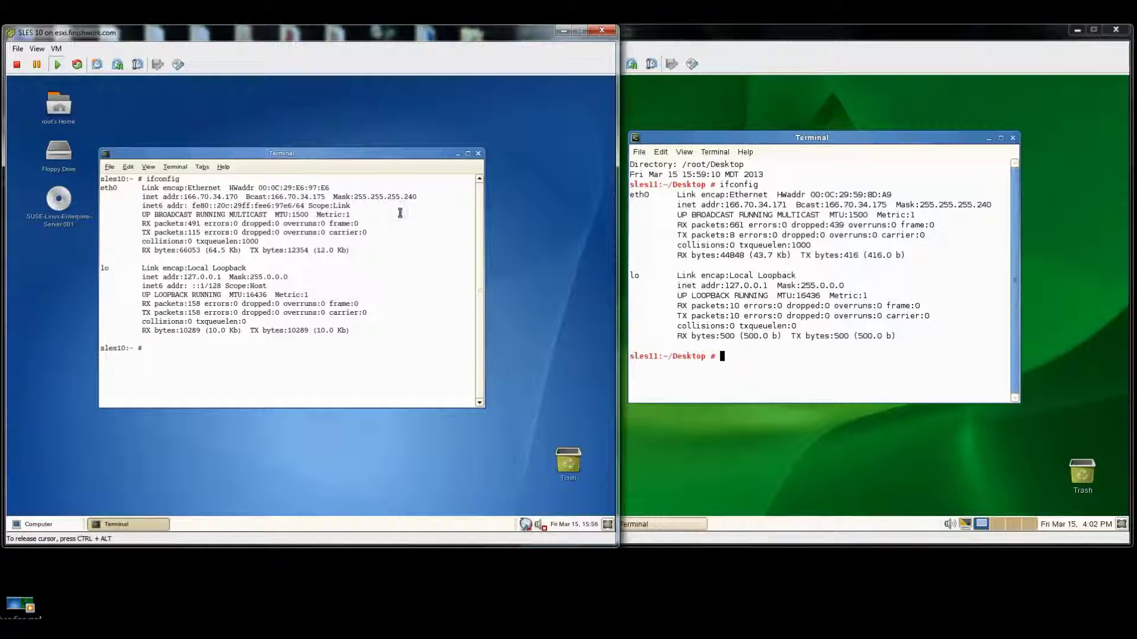
click(399, 226)
- Open YaST from the SLES 10 Computer menu and filter the Control Center by 'net'
click(32, 524)
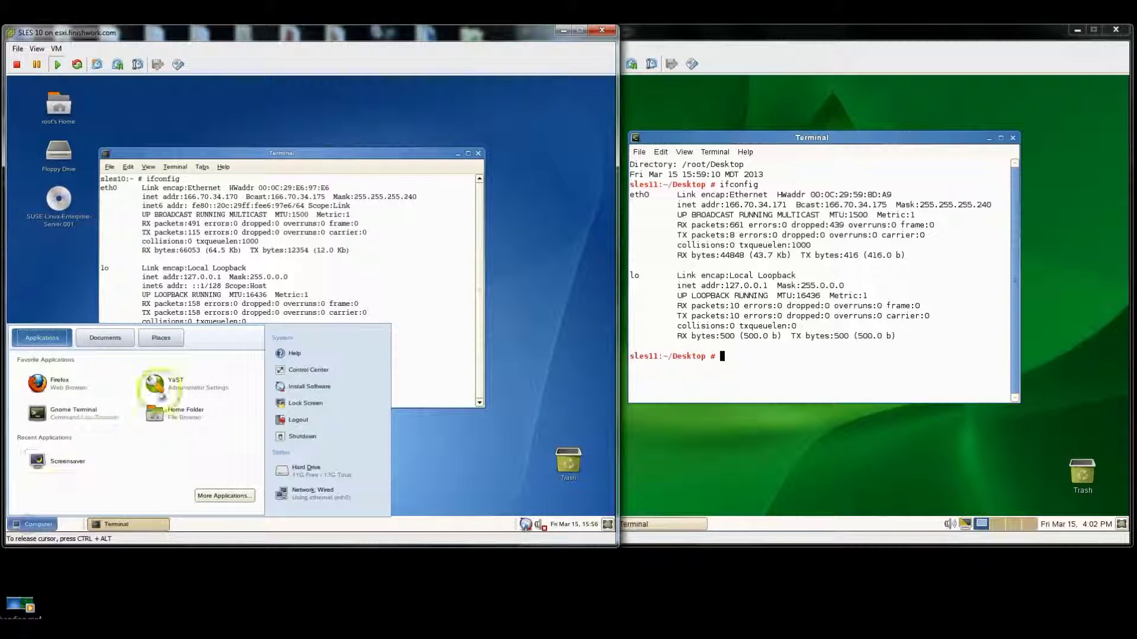
key(ctrl+alt)
click(733, 363)
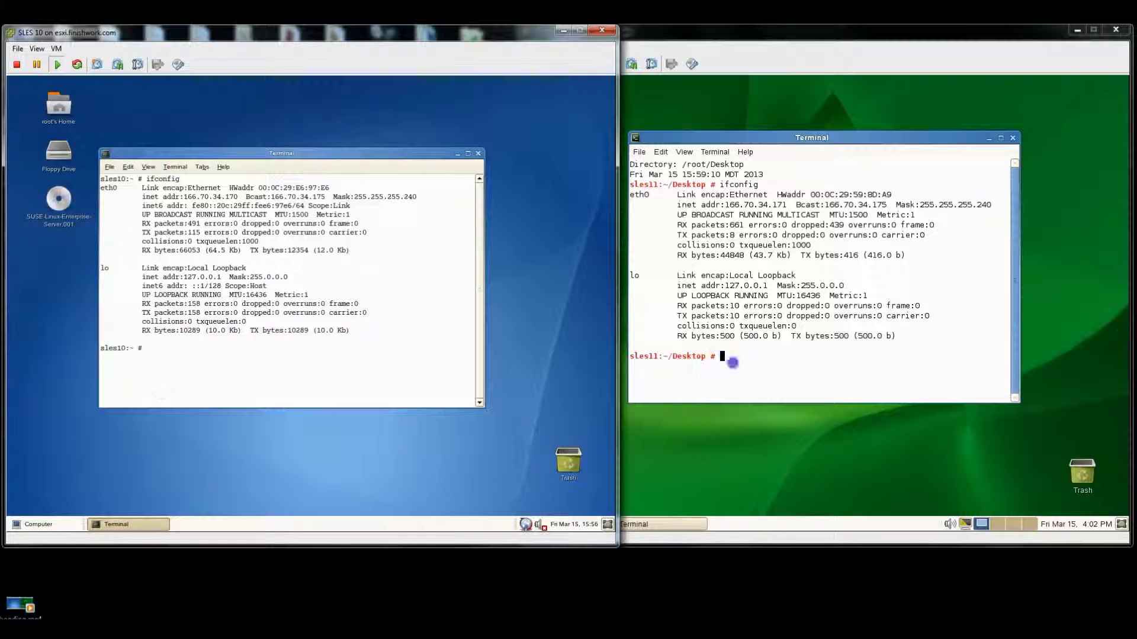
click(166, 165)
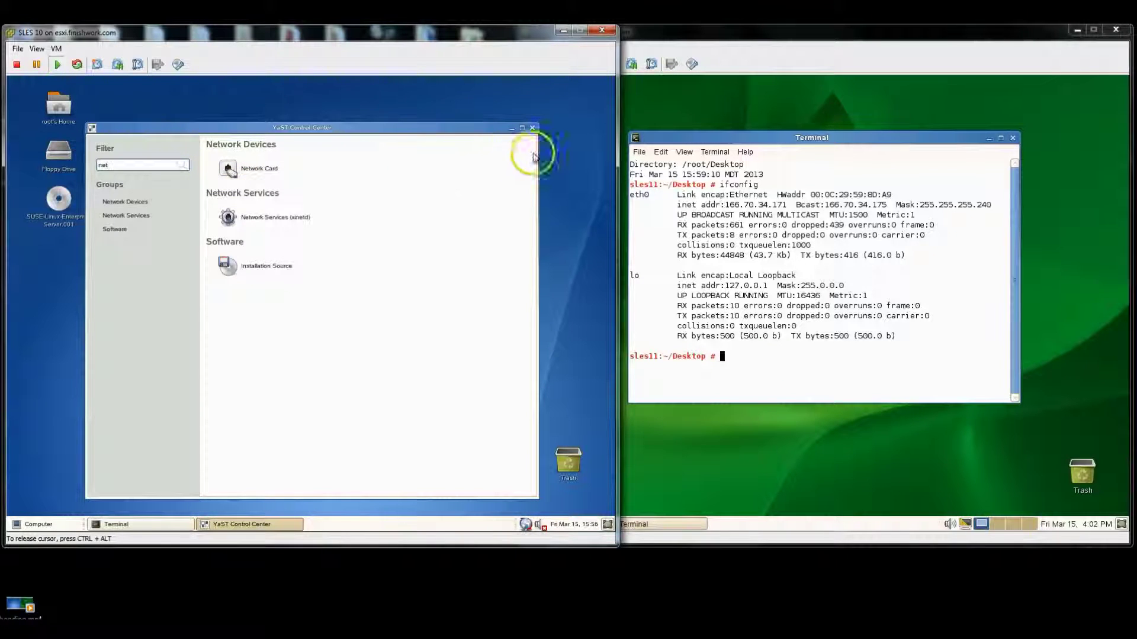
click(835, 309)
- Start yast2 in the SLES 11 terminal and keep 'Traditional Method with ifup' on SLES 10
text(yast2 lan)
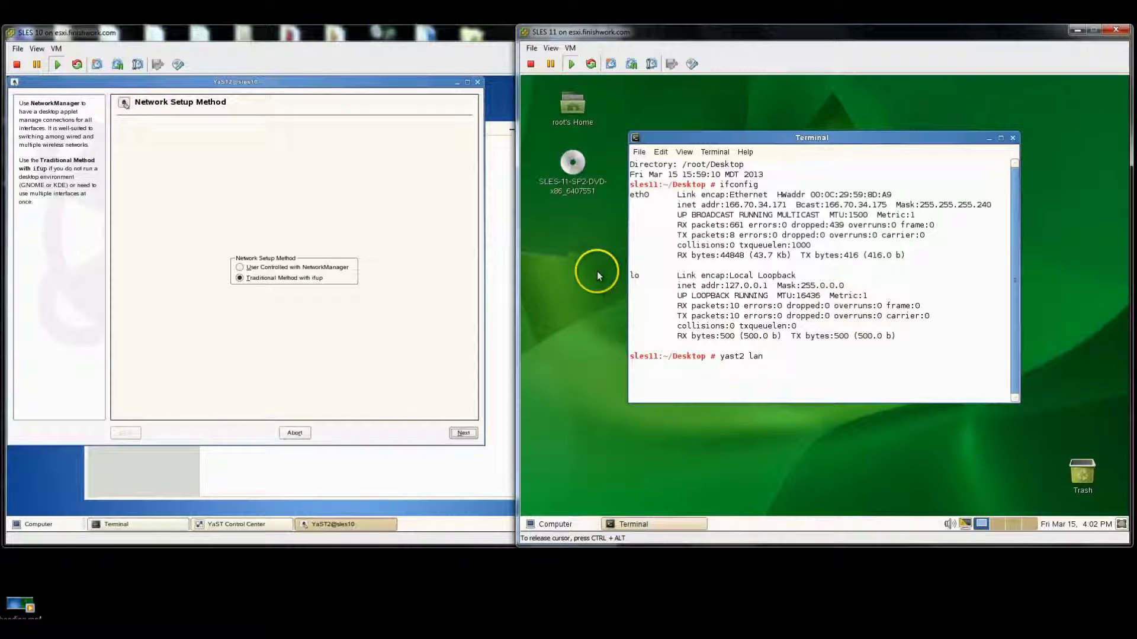
click(304, 278)
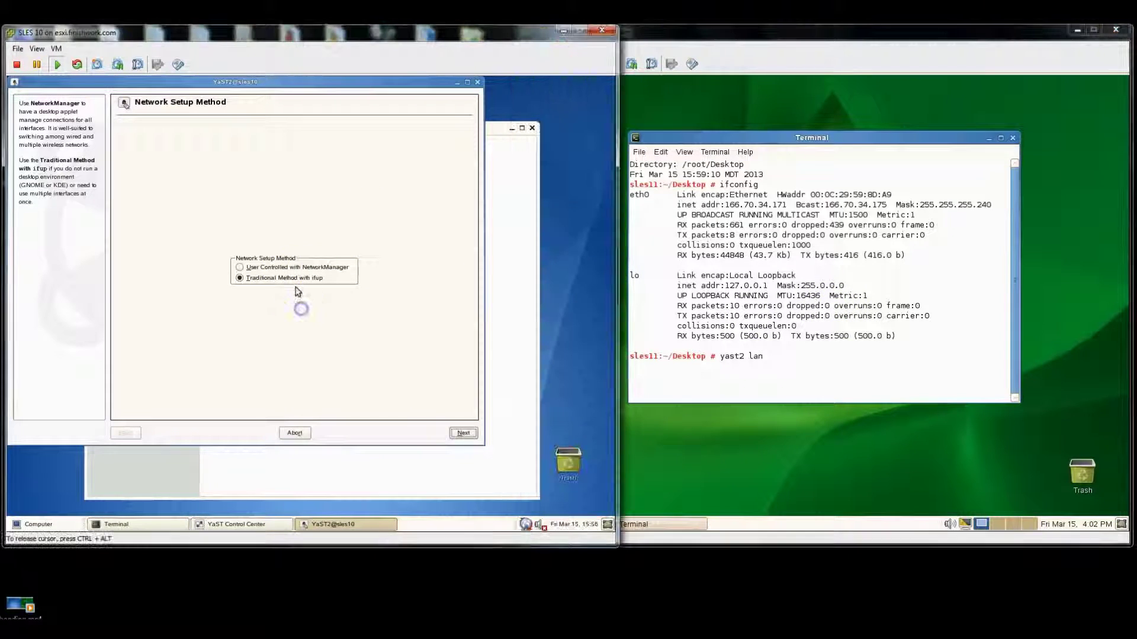
click(459, 433)
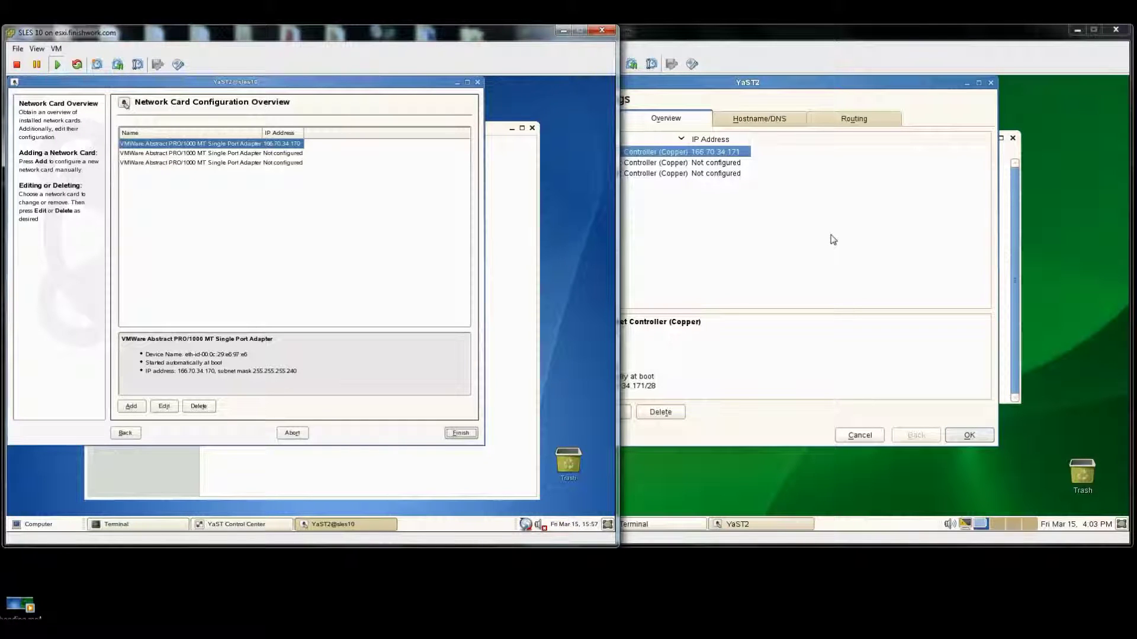
- Set eth1 on SLES 11 to 'No Link and IP Setup (Bonding Slaves)'
click(833, 239)
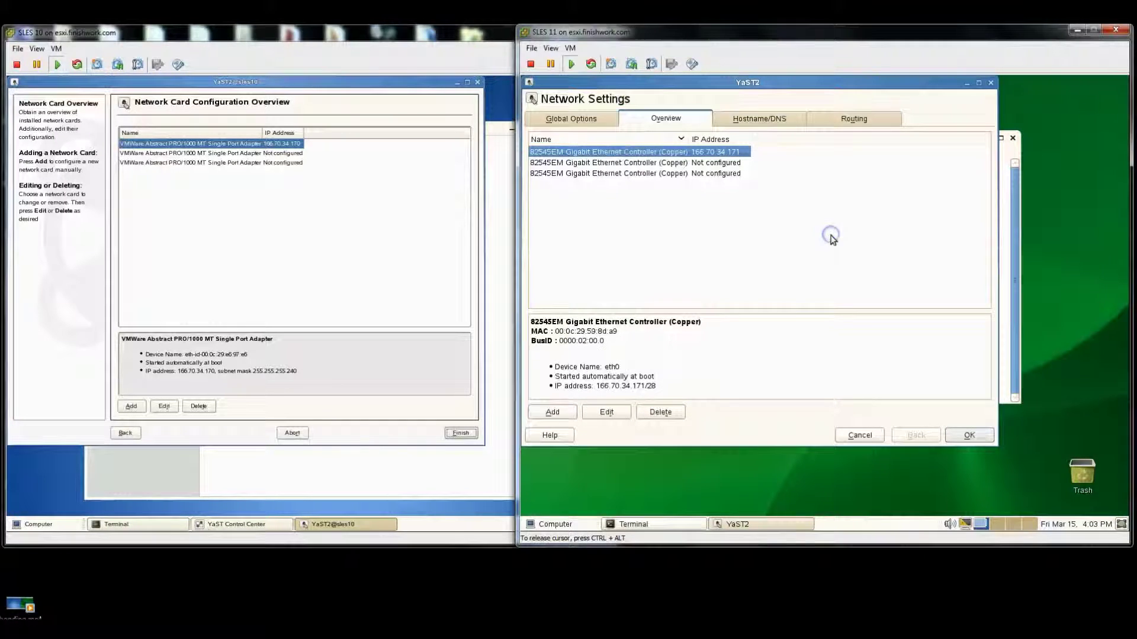
click(661, 164)
click(606, 412)
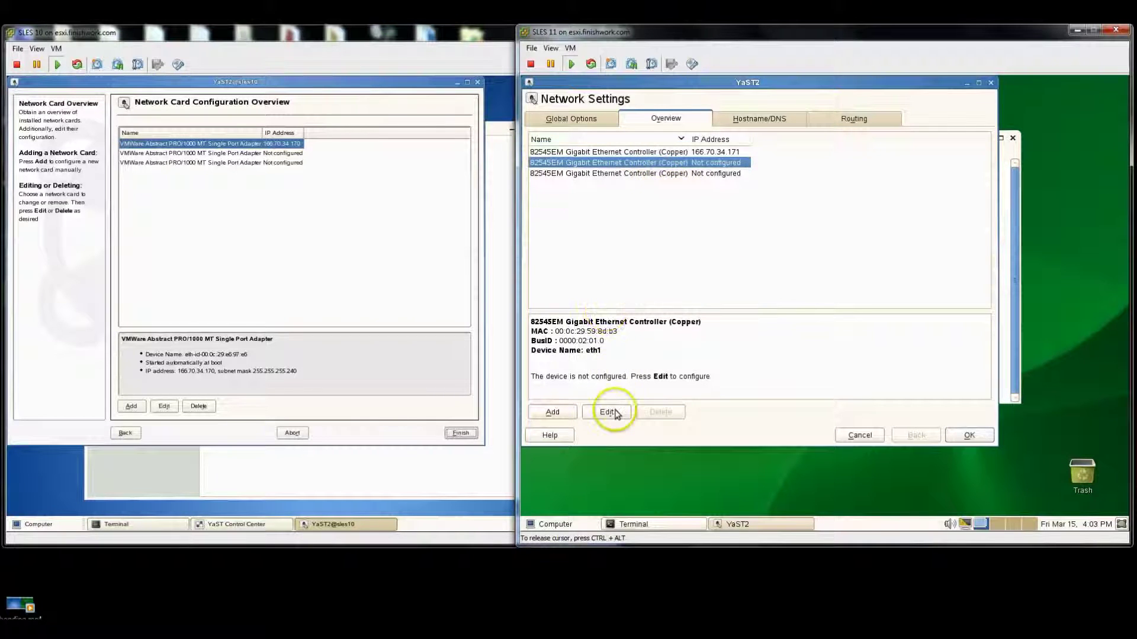
click(694, 217)
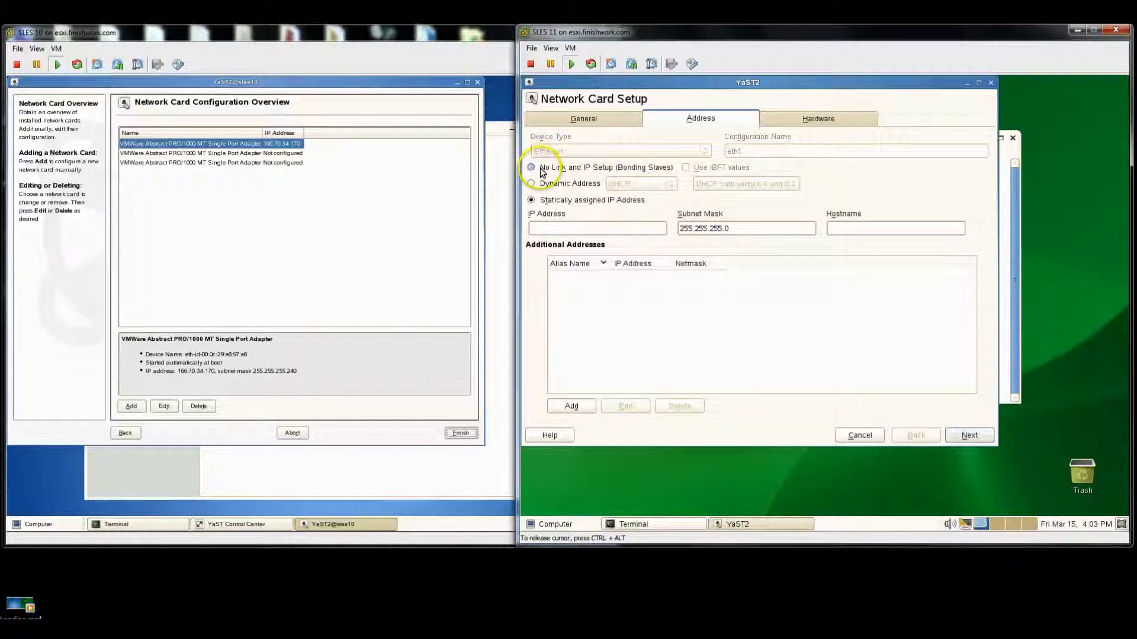
click(615, 172)
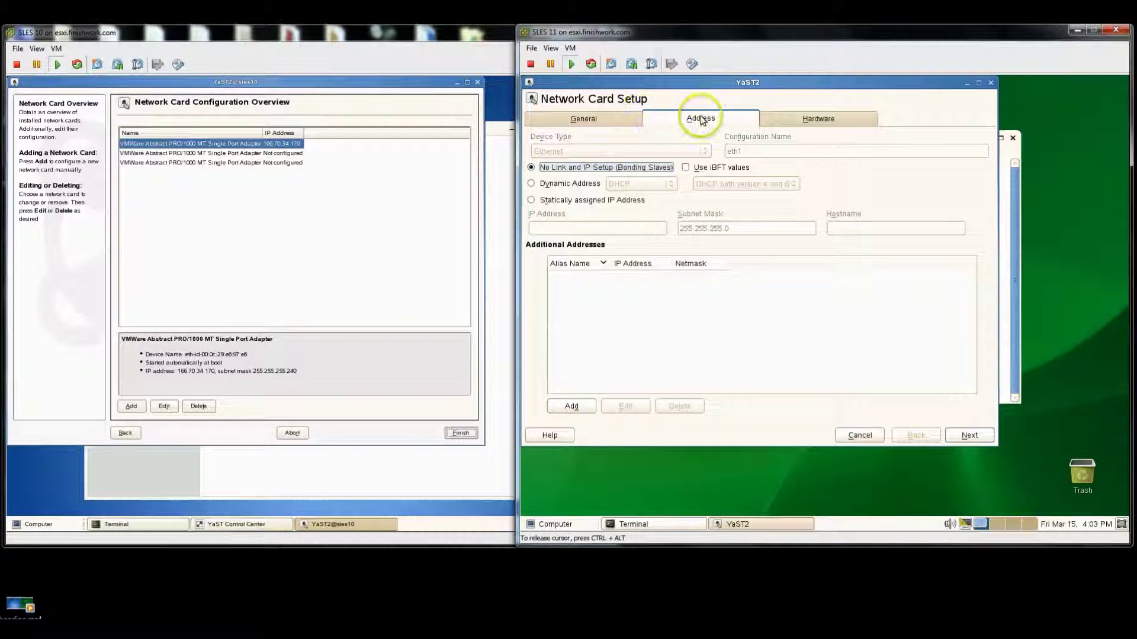
click(617, 118)
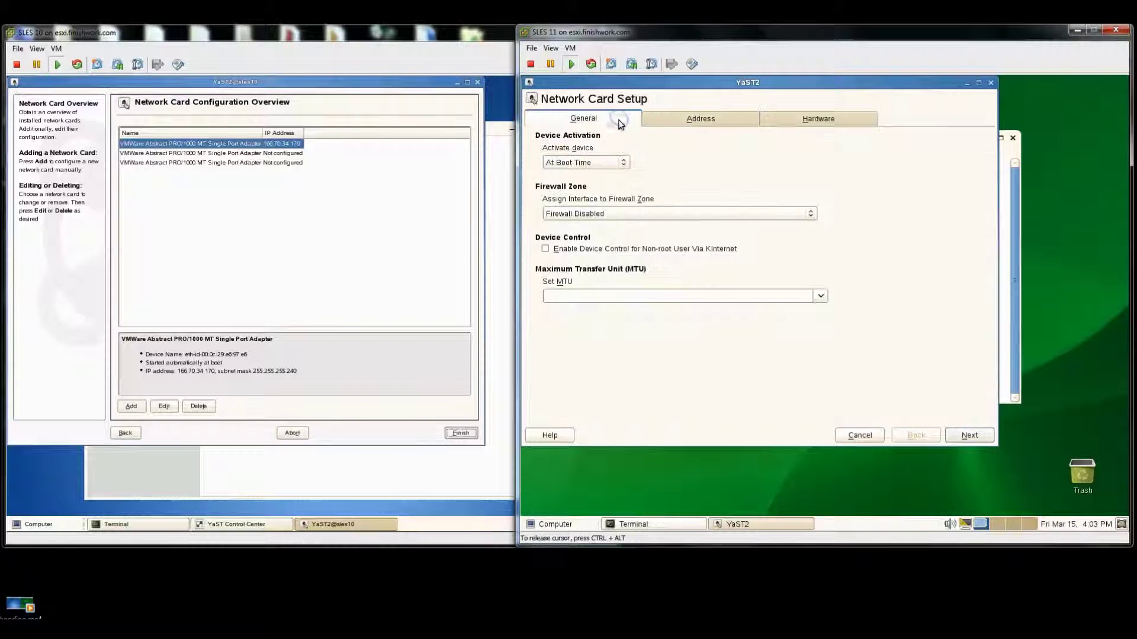
click(971, 435)
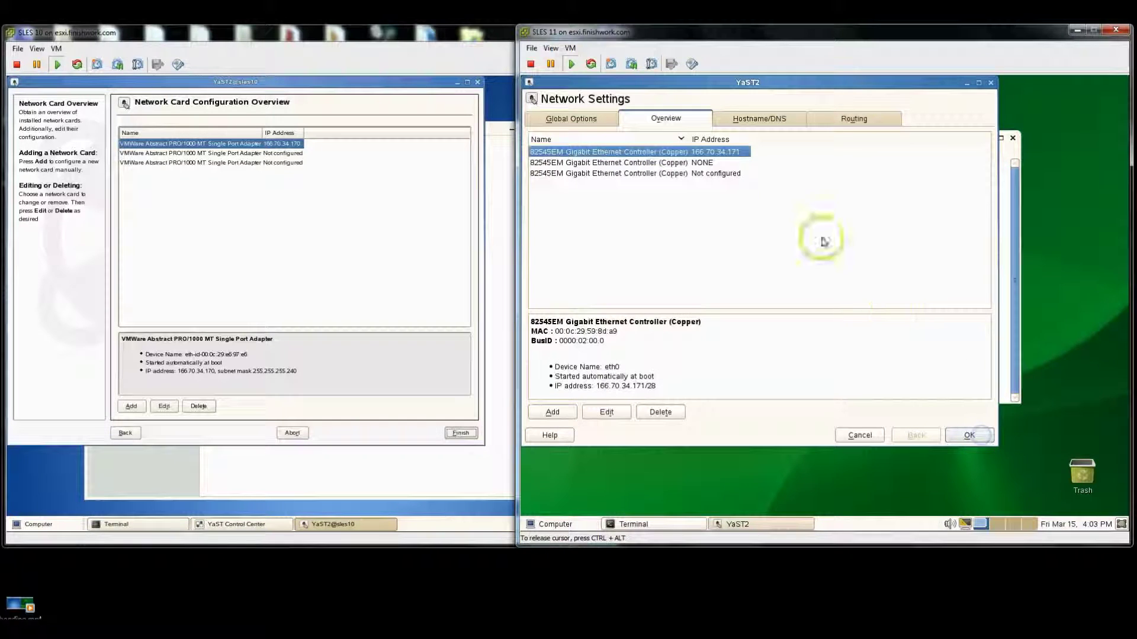
- Set eth2 to 'No Link and IP Setup (Bonding Slaves)' as well
click(703, 173)
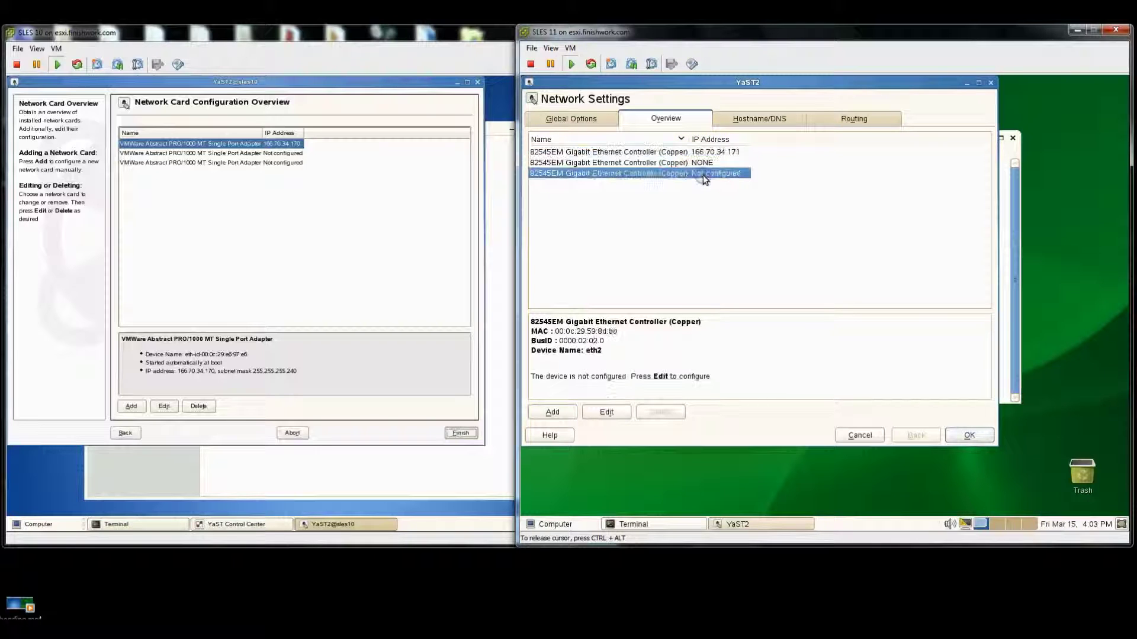
click(616, 412)
click(577, 169)
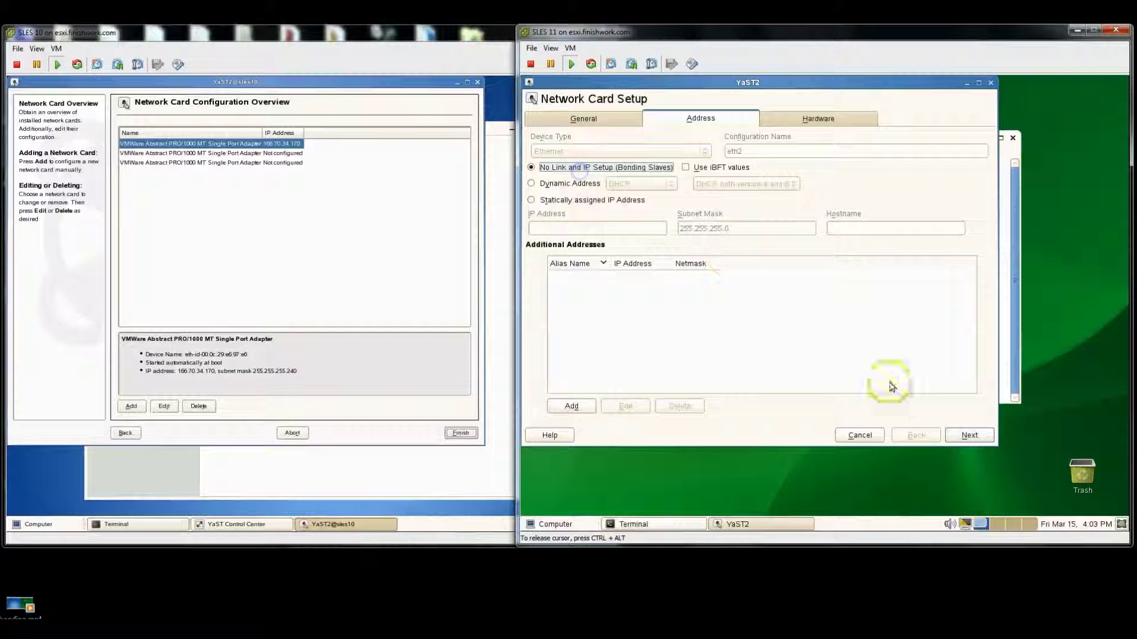
click(971, 436)
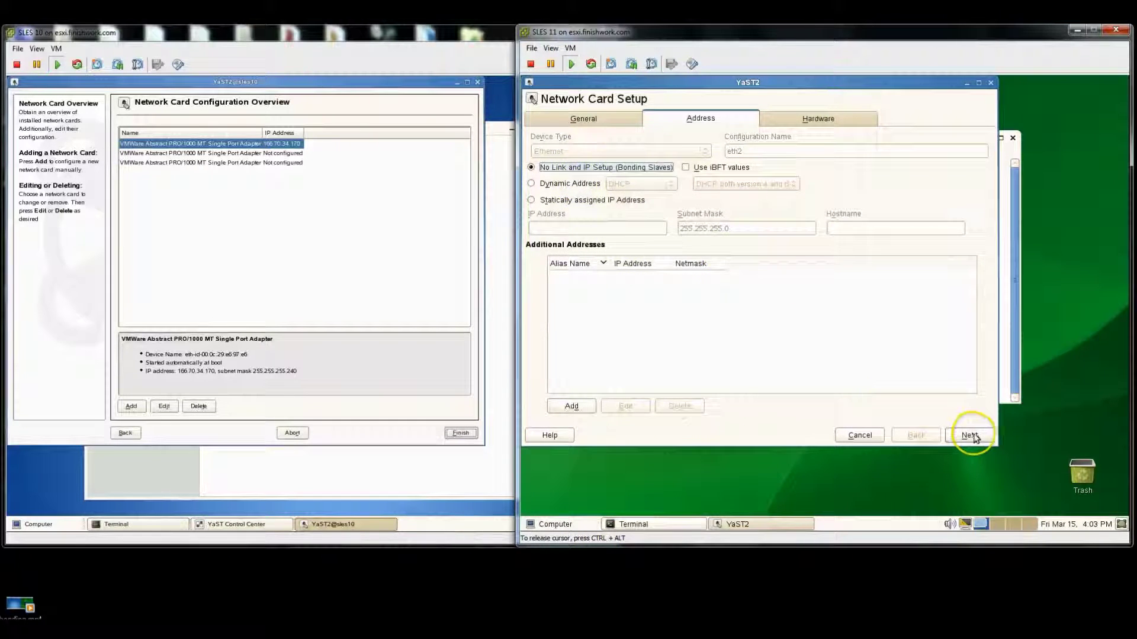
- Add a Bond device with static IP 10.10.10.171, mask 255.255.255.0 and hostname sles11
click(552, 413)
click(685, 187)
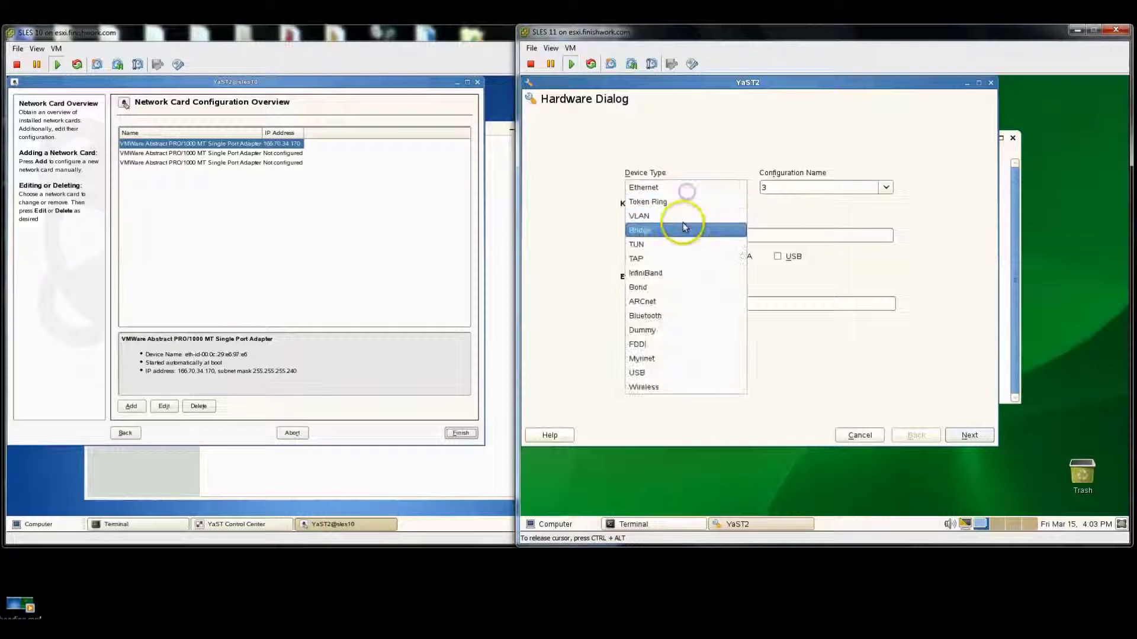
click(668, 288)
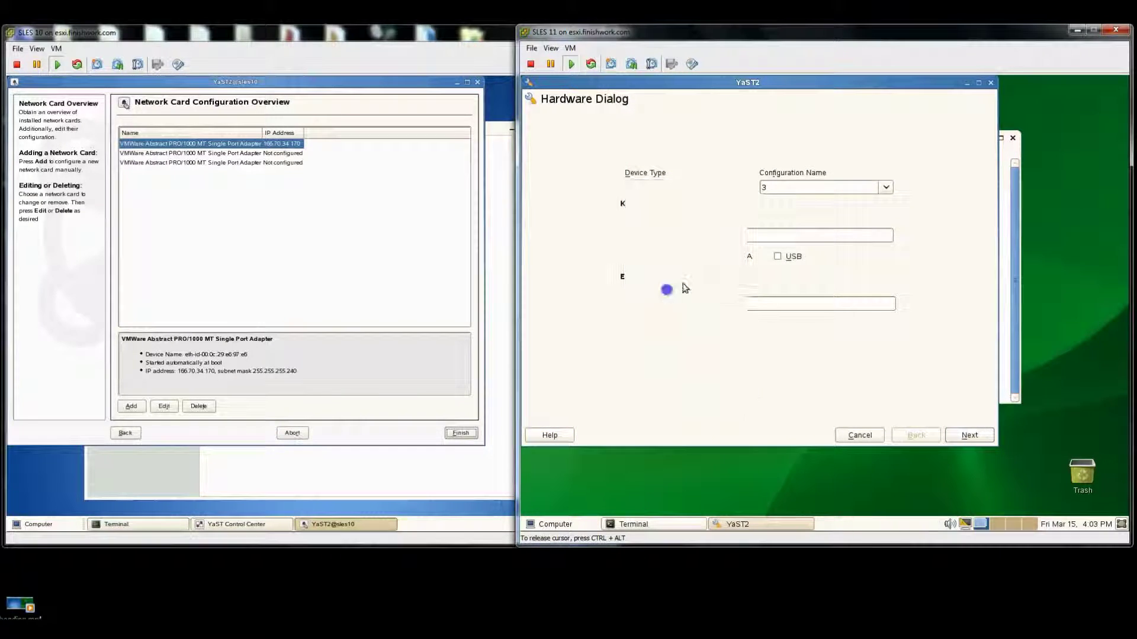
click(969, 436)
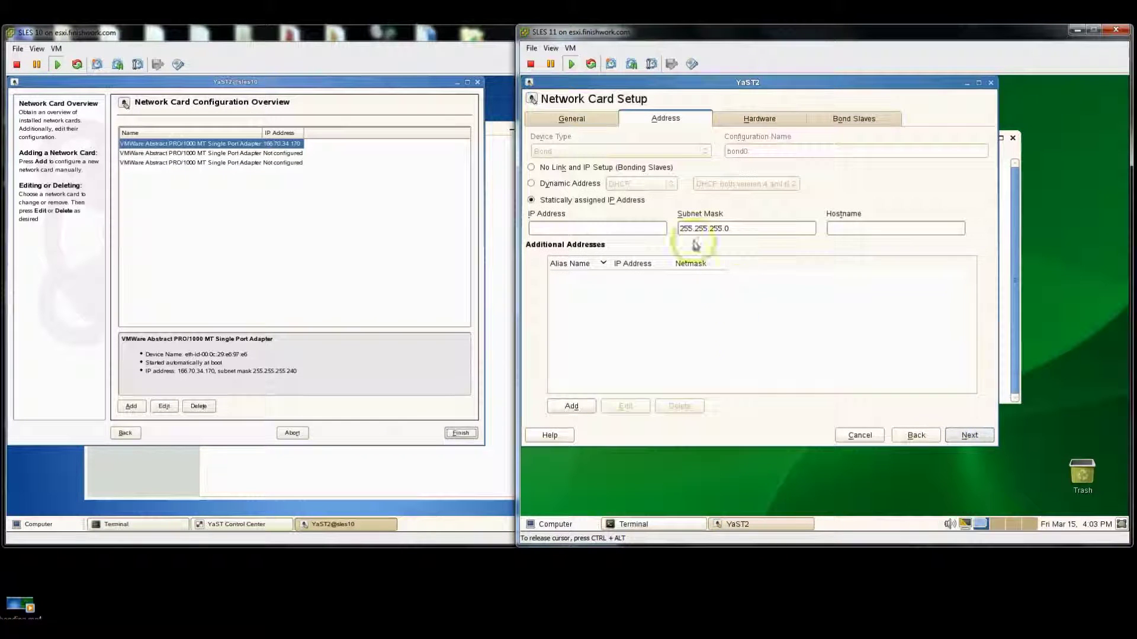
click(557, 228)
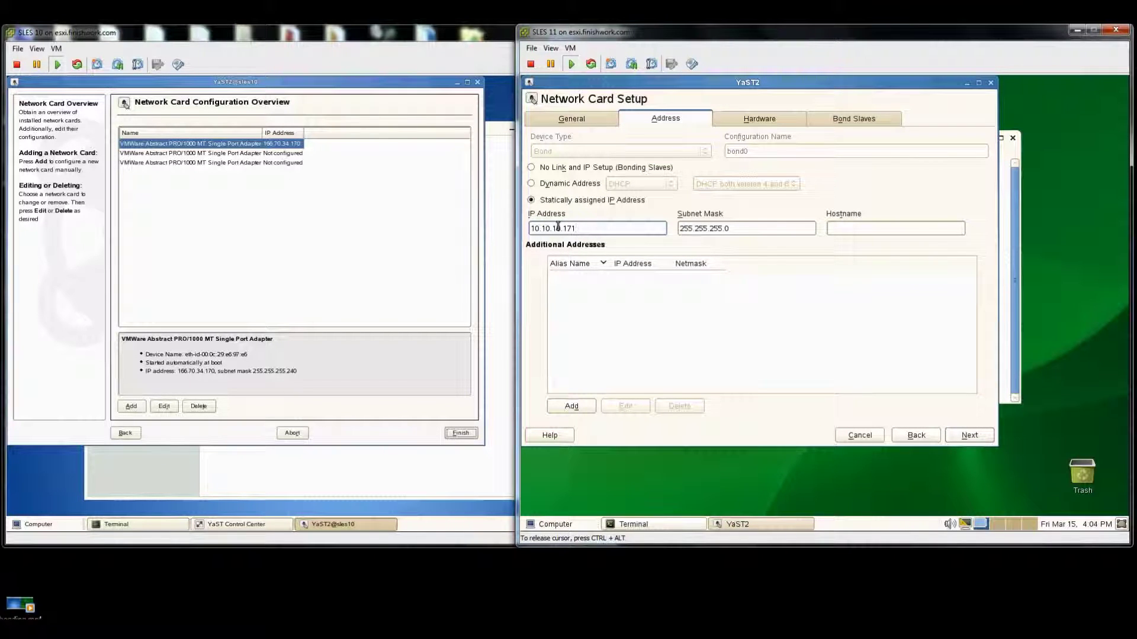
drag(757, 228, 666, 230)
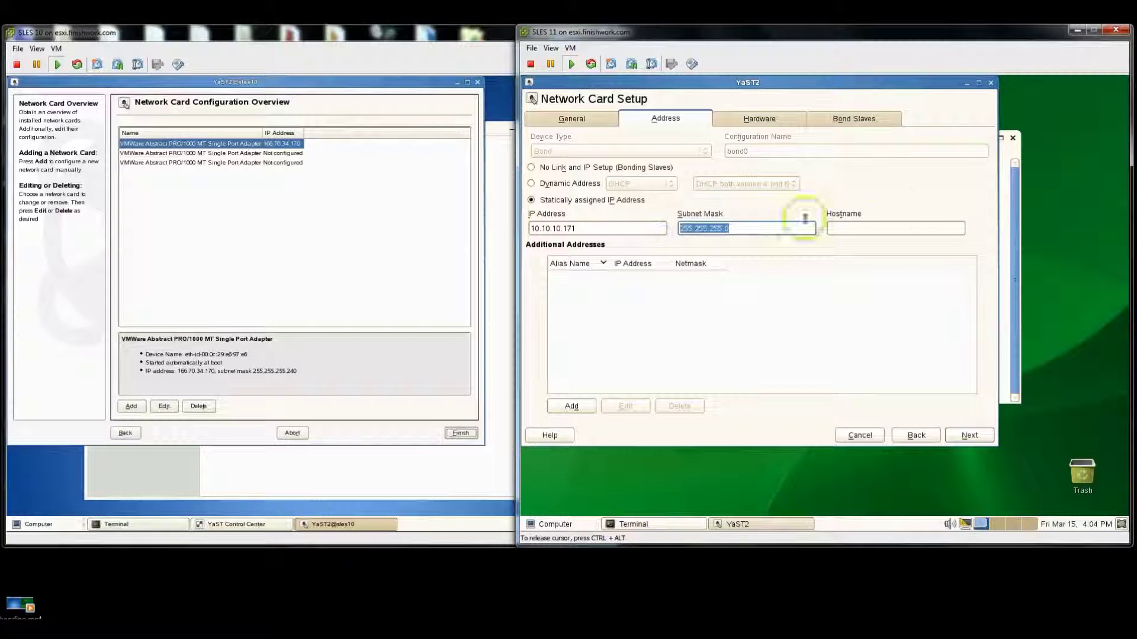
click(873, 228)
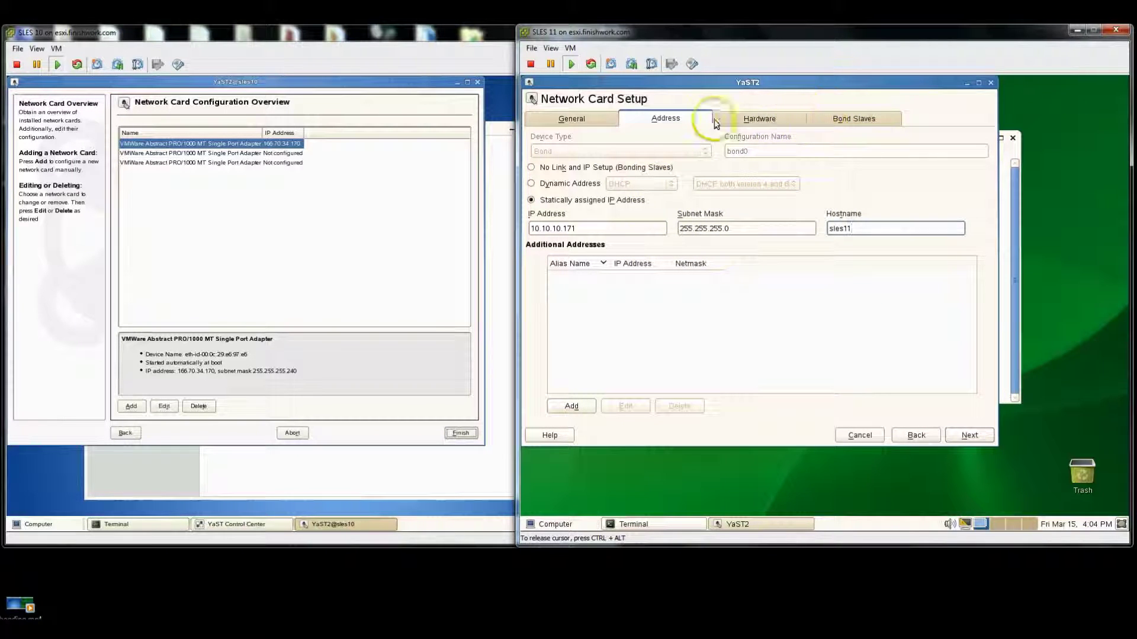
- Tick eth1 and eth2 as bond slaves and choose 'mode=balance-rr miimon=100' driver options
click(851, 118)
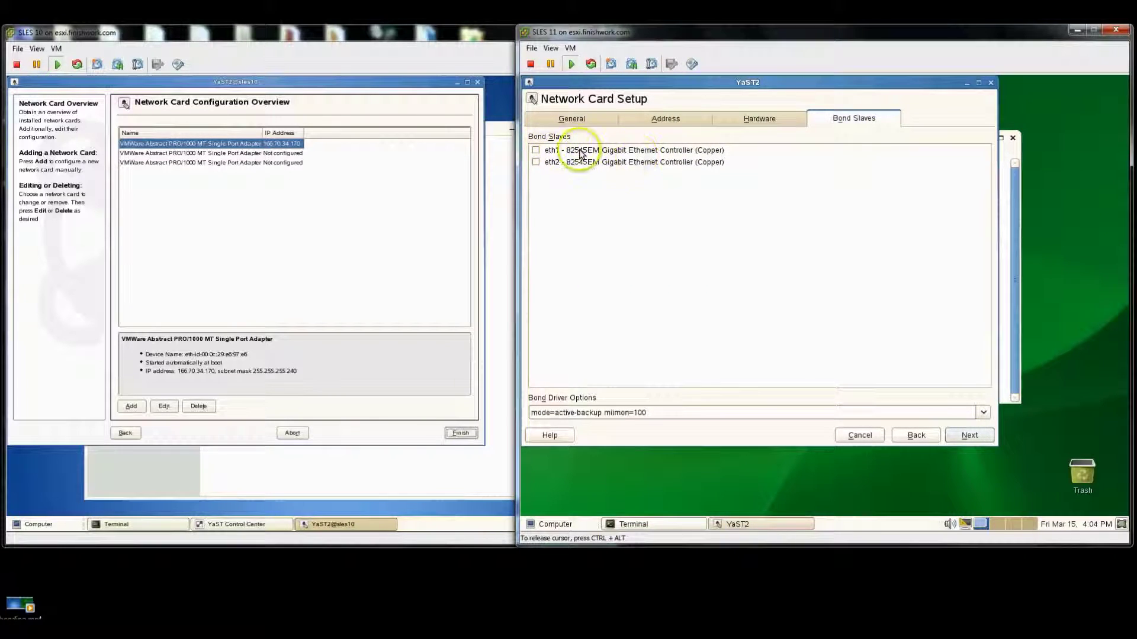
click(536, 151)
click(536, 162)
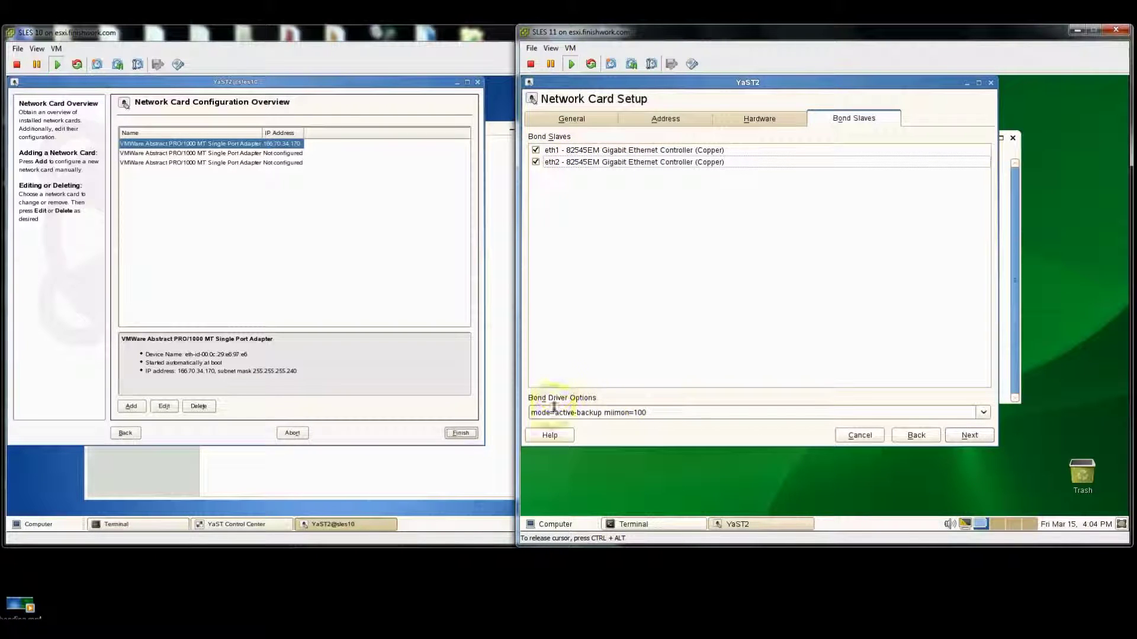
click(983, 413)
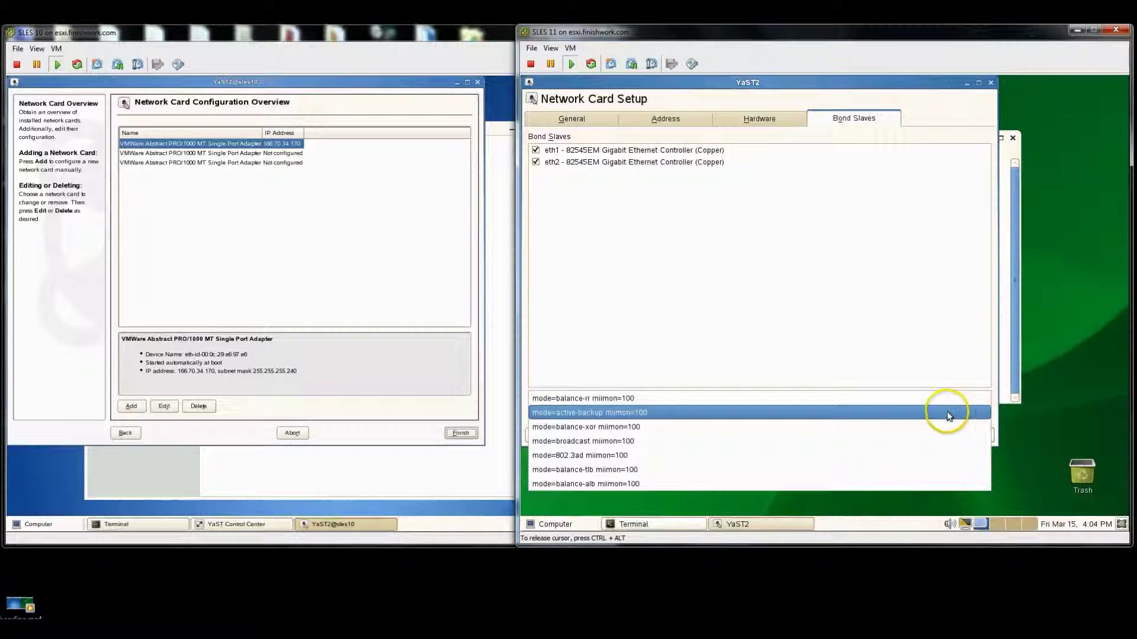
click(770, 398)
click(693, 491)
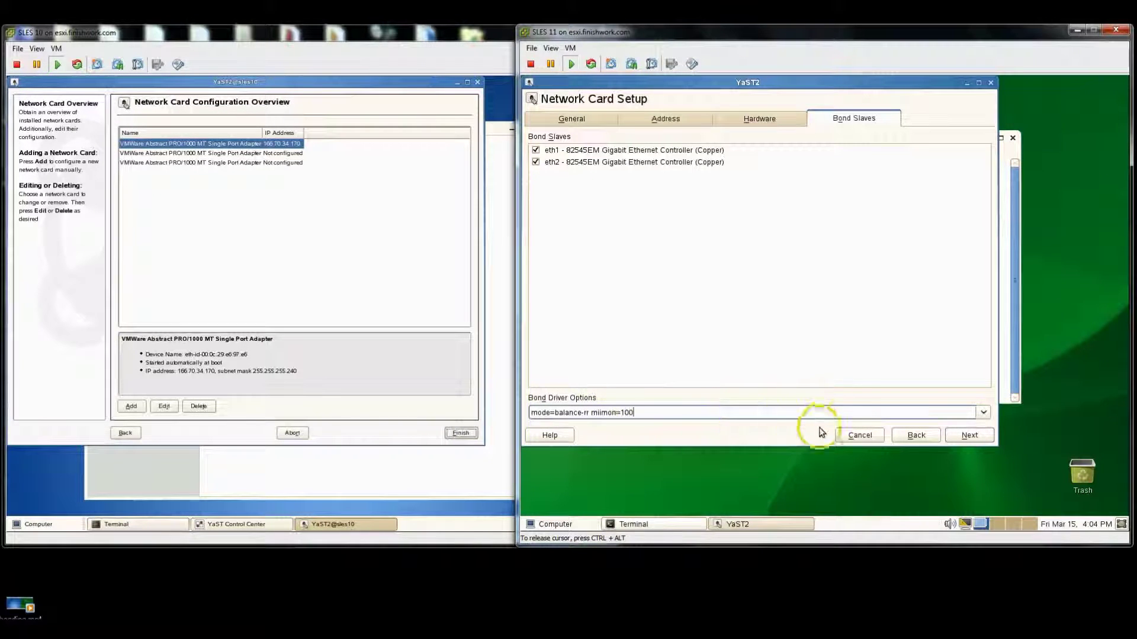
click(961, 434)
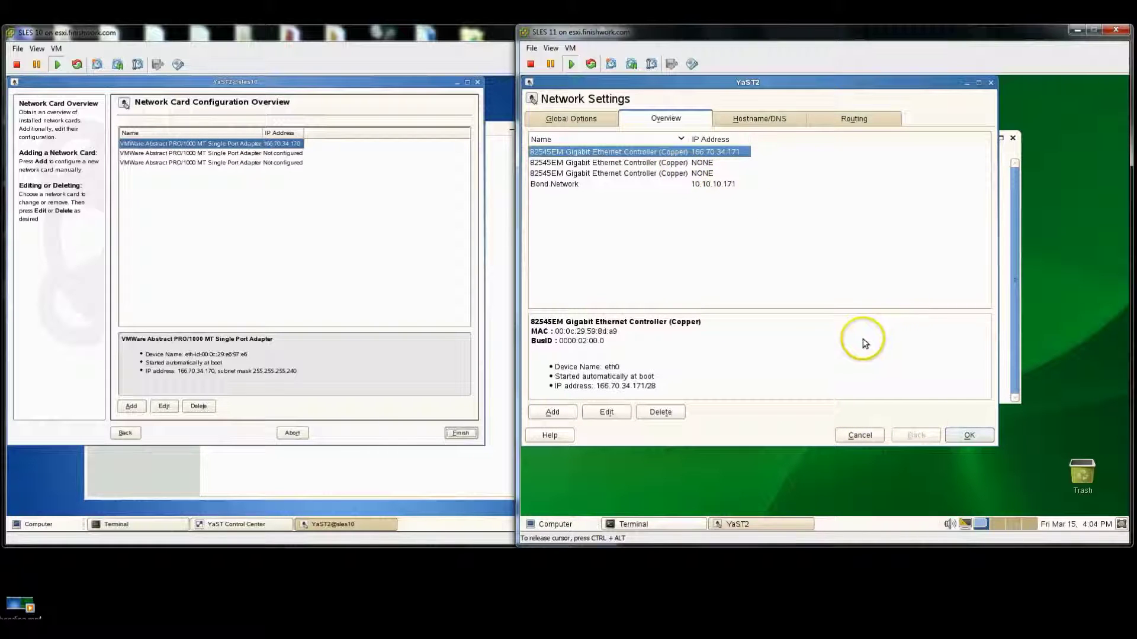
- Save the SLES 11 network settings, then select the second adapter in SLES 10's card list
click(970, 436)
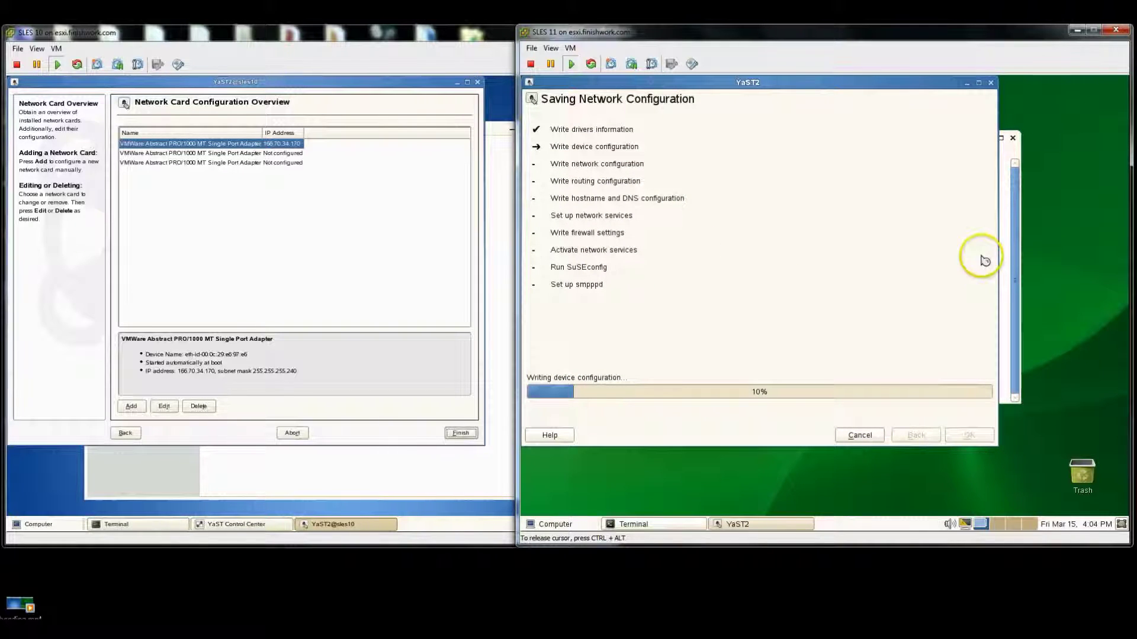
click(217, 236)
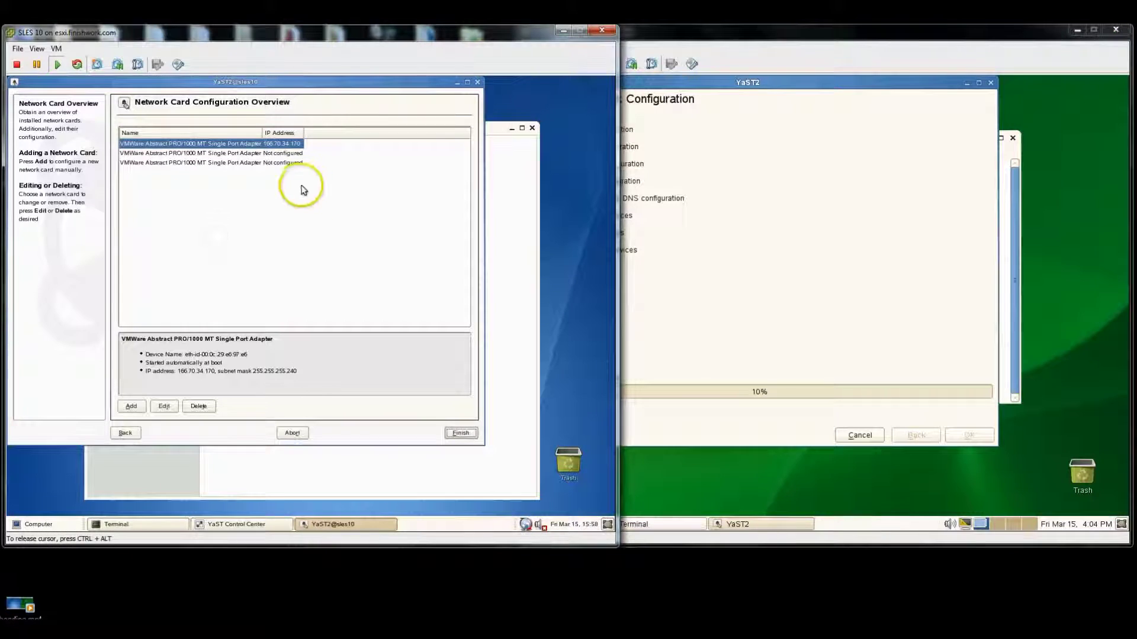
click(215, 155)
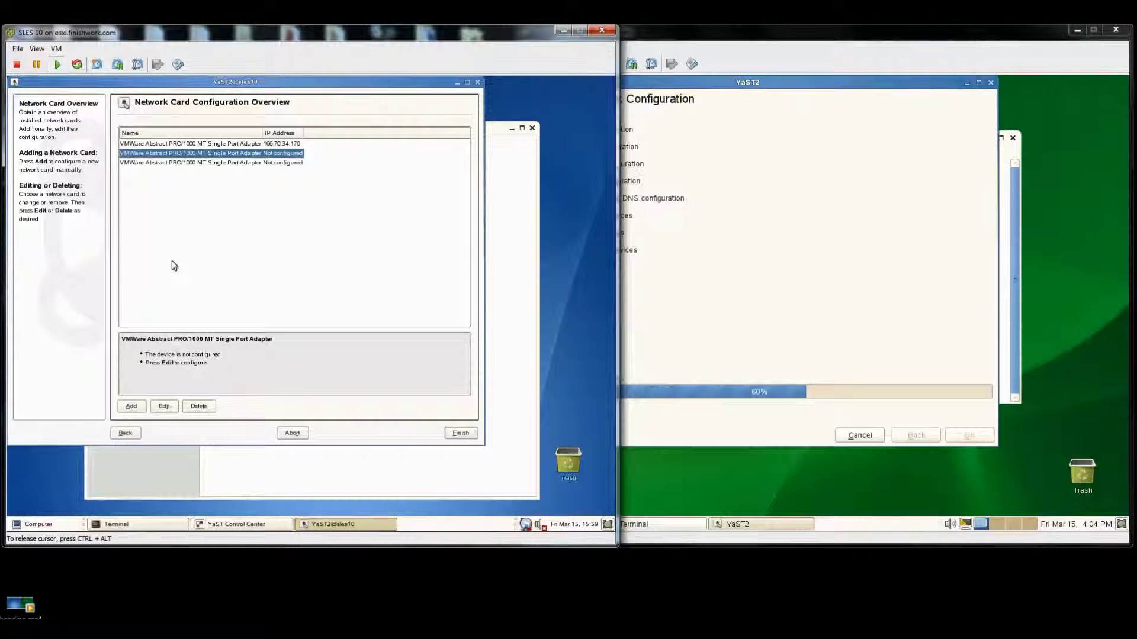
- Give the second adapter 'No IP Address (for Bonding Devices)' and set its device activation
click(164, 406)
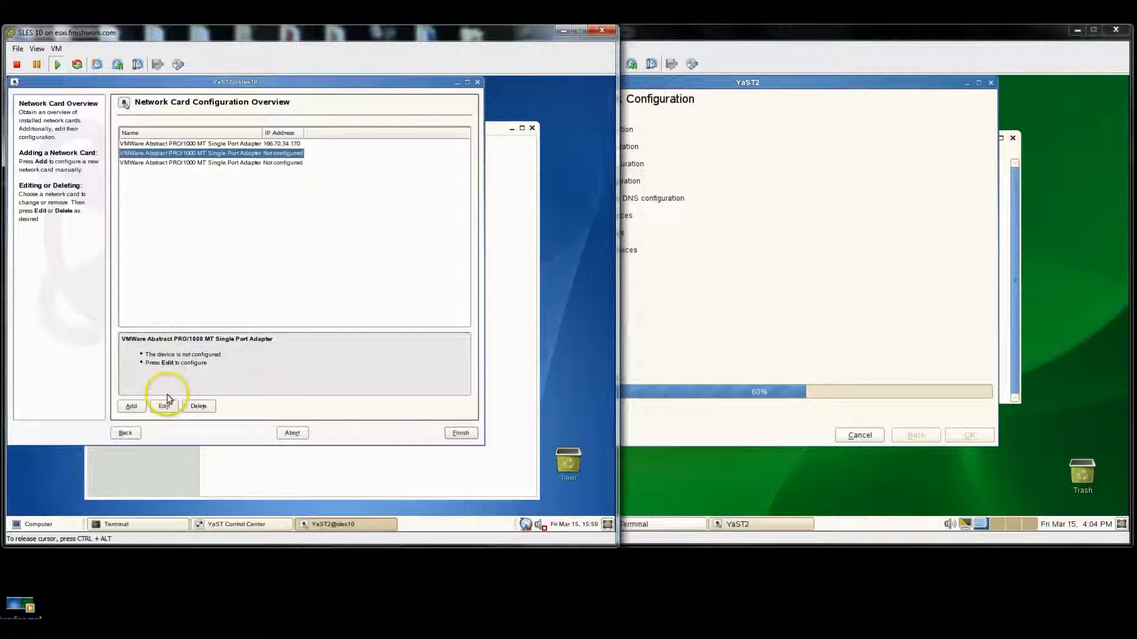
click(282, 379)
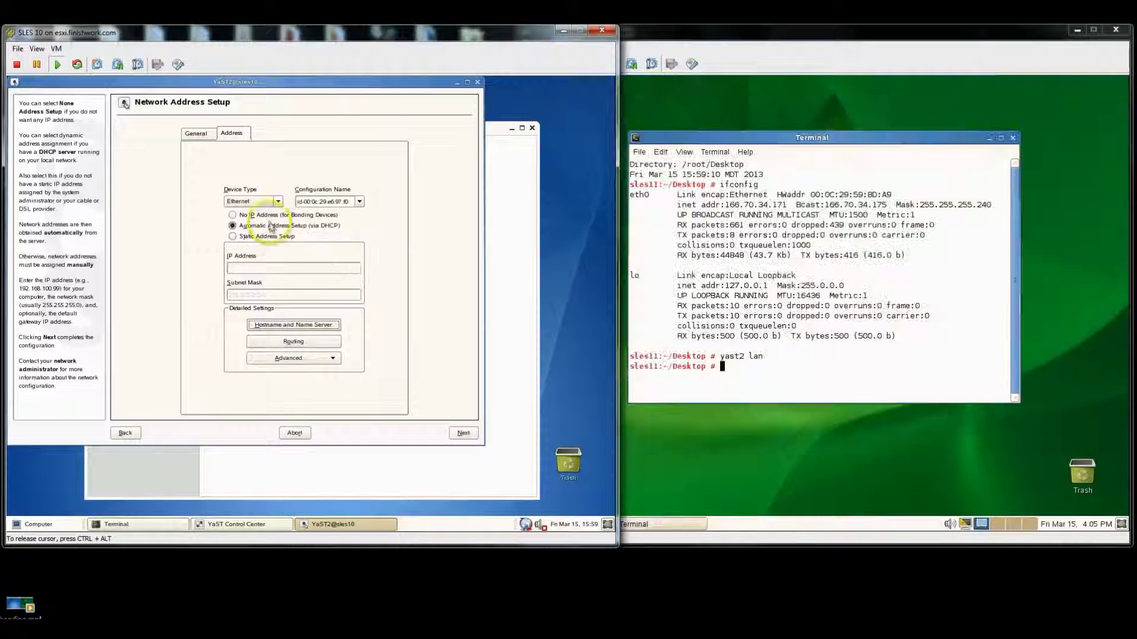
click(258, 219)
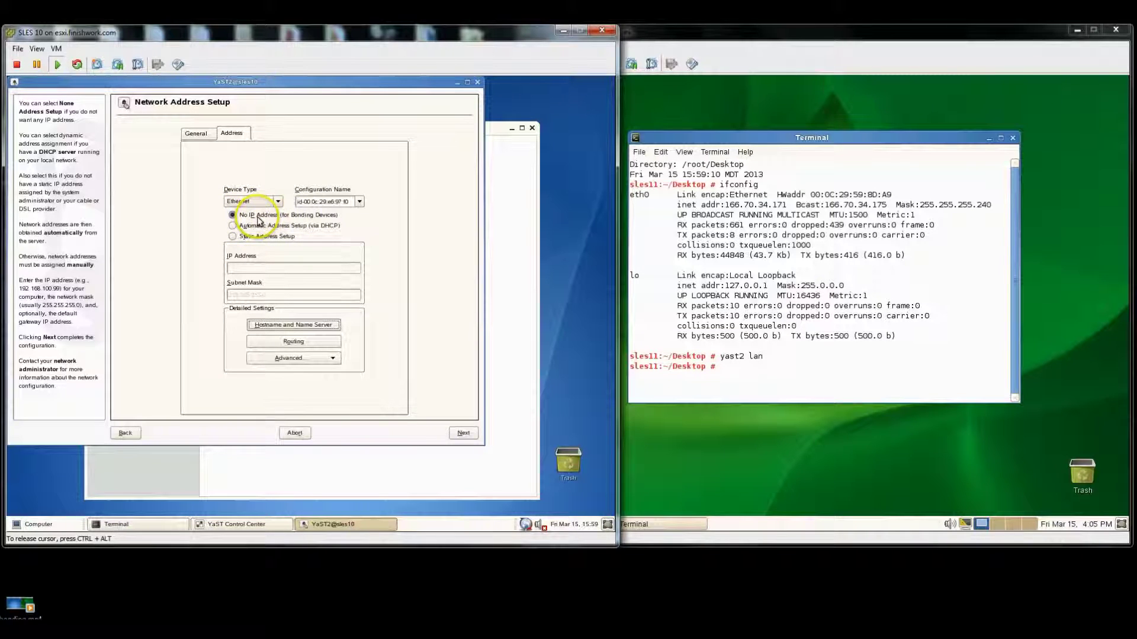
click(199, 134)
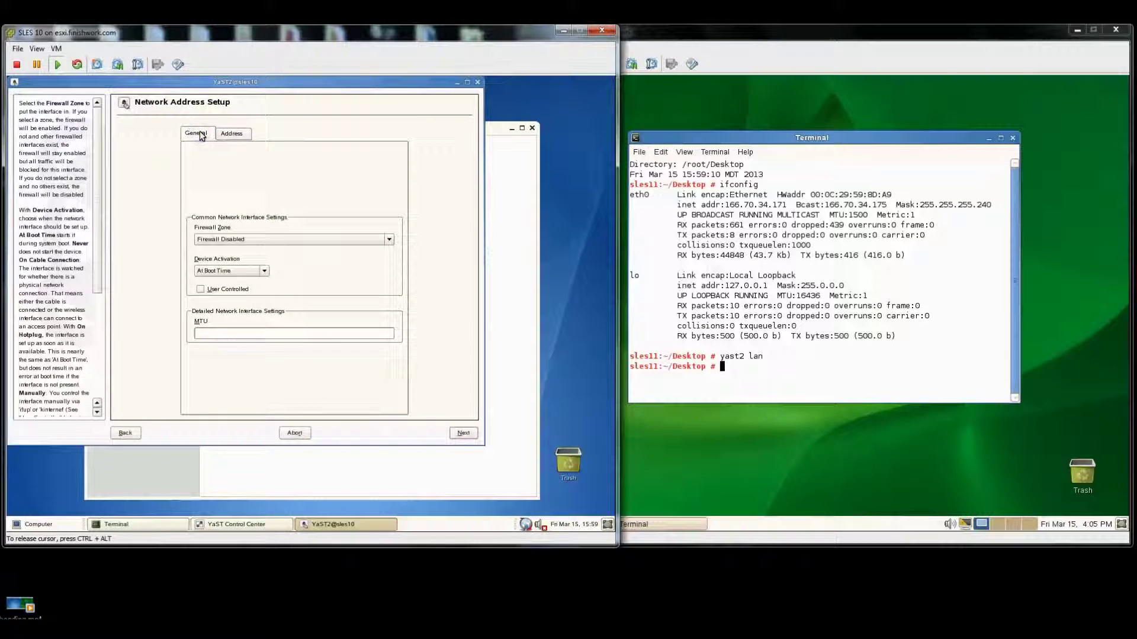
click(256, 273)
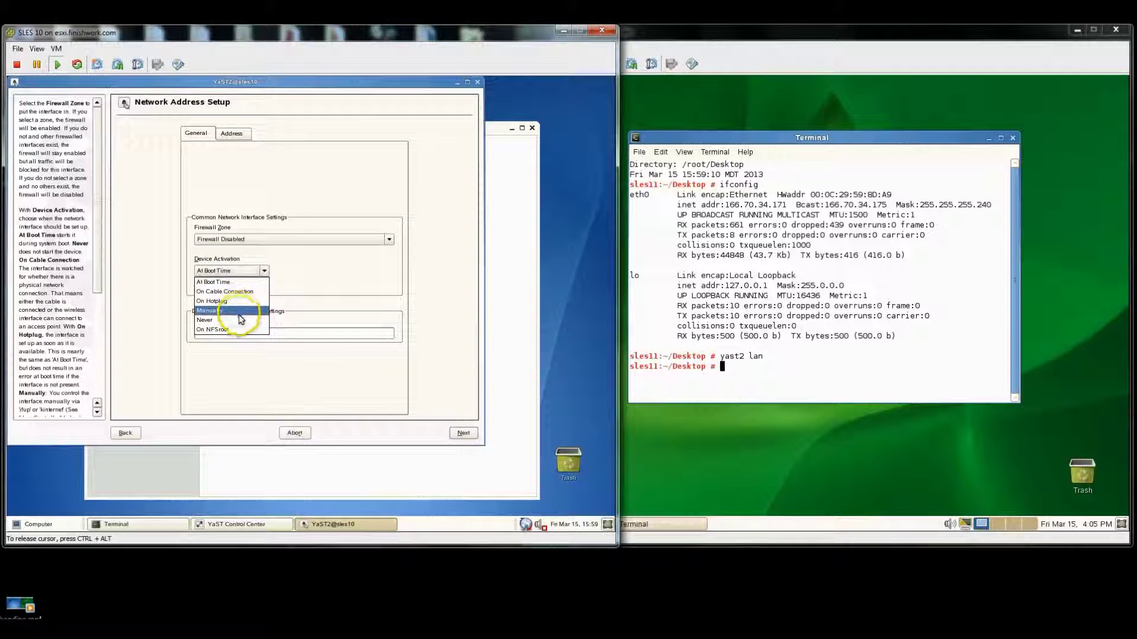
click(239, 312)
click(459, 431)
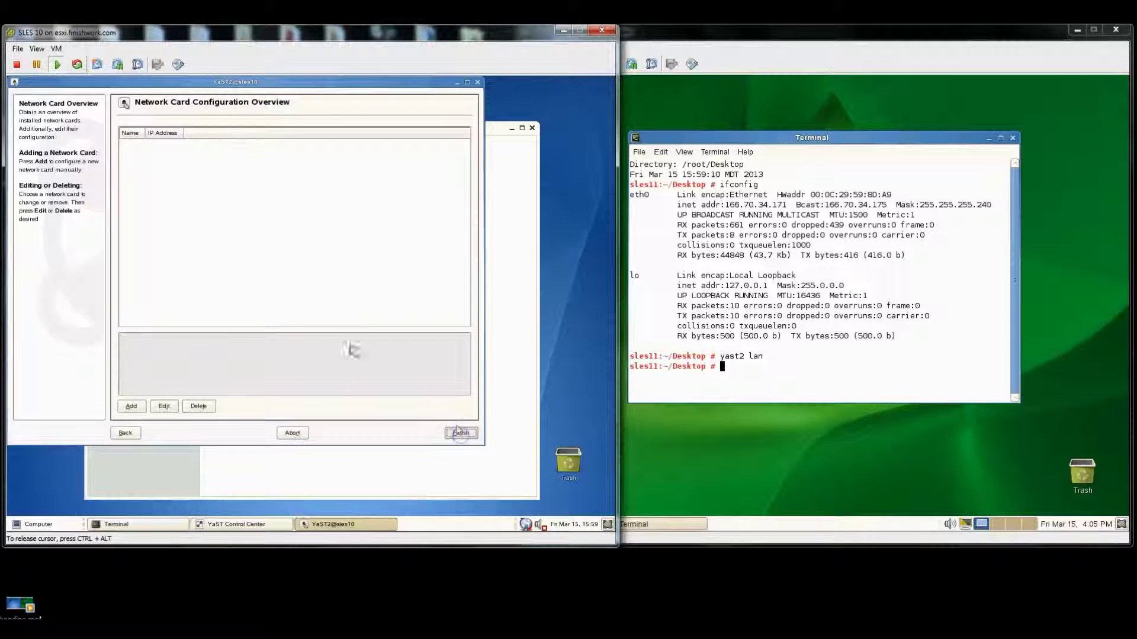
- Give the third adapter no IP address for bonding, with activation set to never
click(224, 163)
click(167, 408)
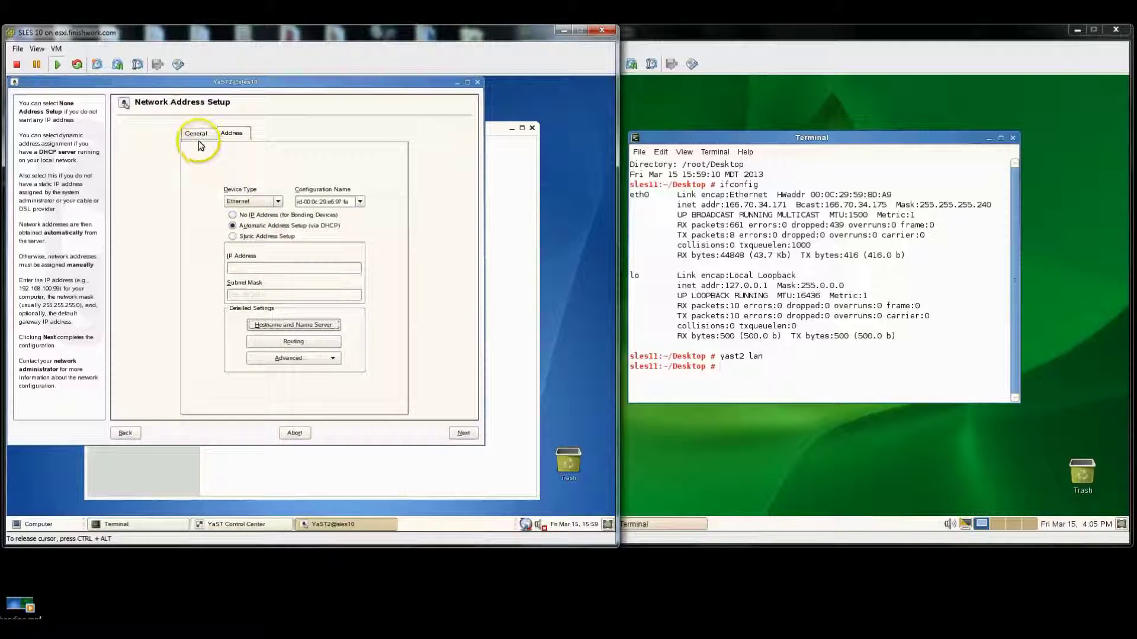
click(232, 215)
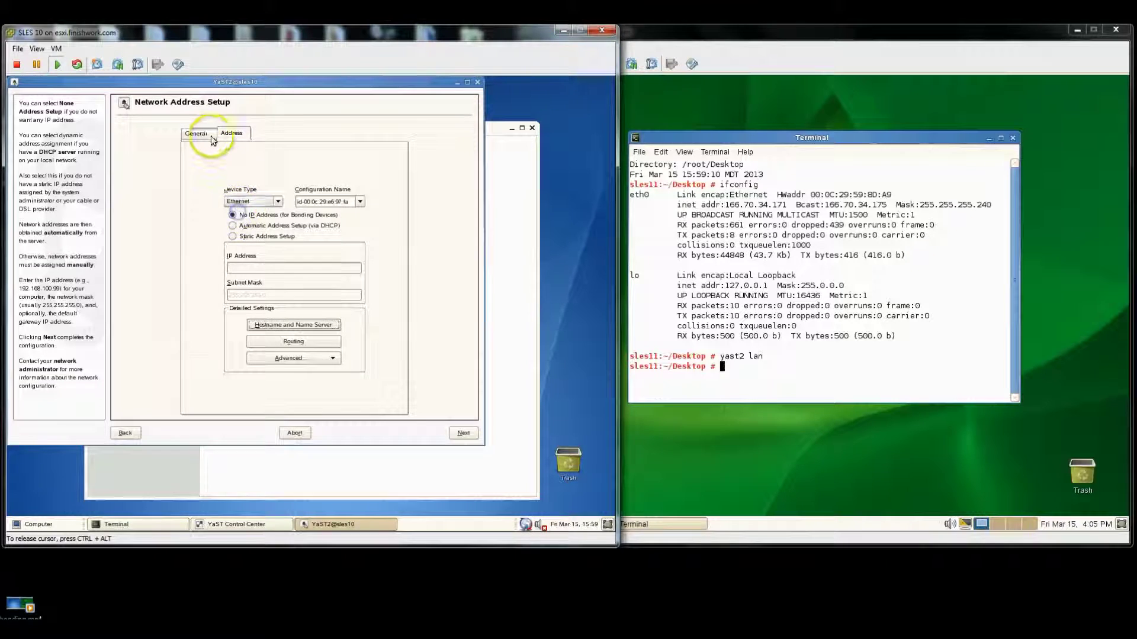
click(211, 138)
click(231, 270)
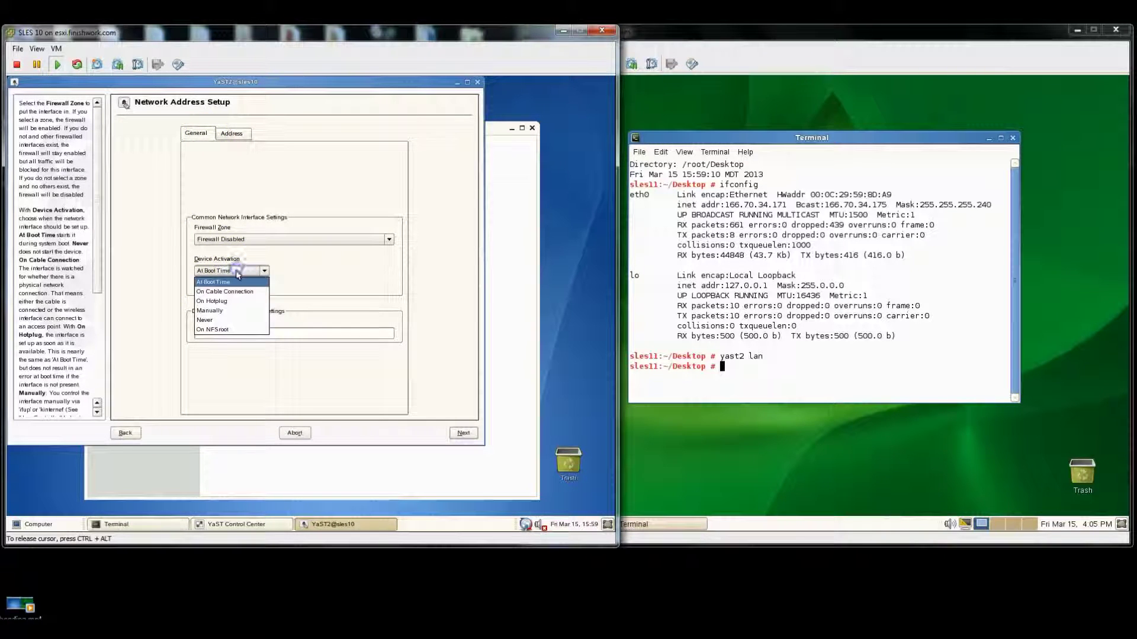
click(234, 321)
click(456, 432)
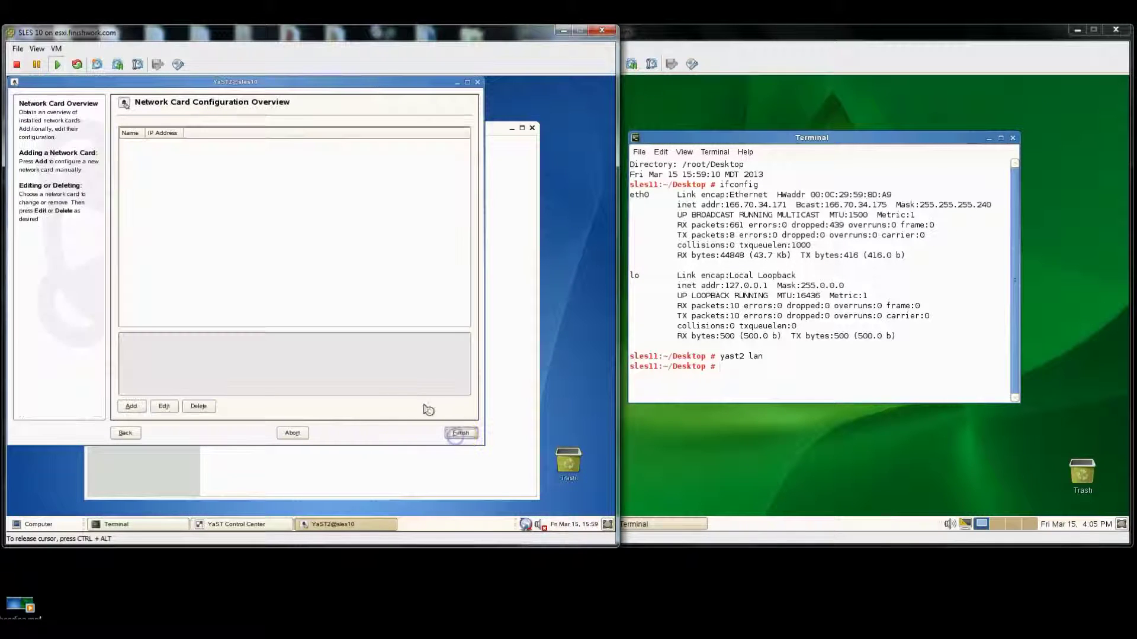
click(398, 382)
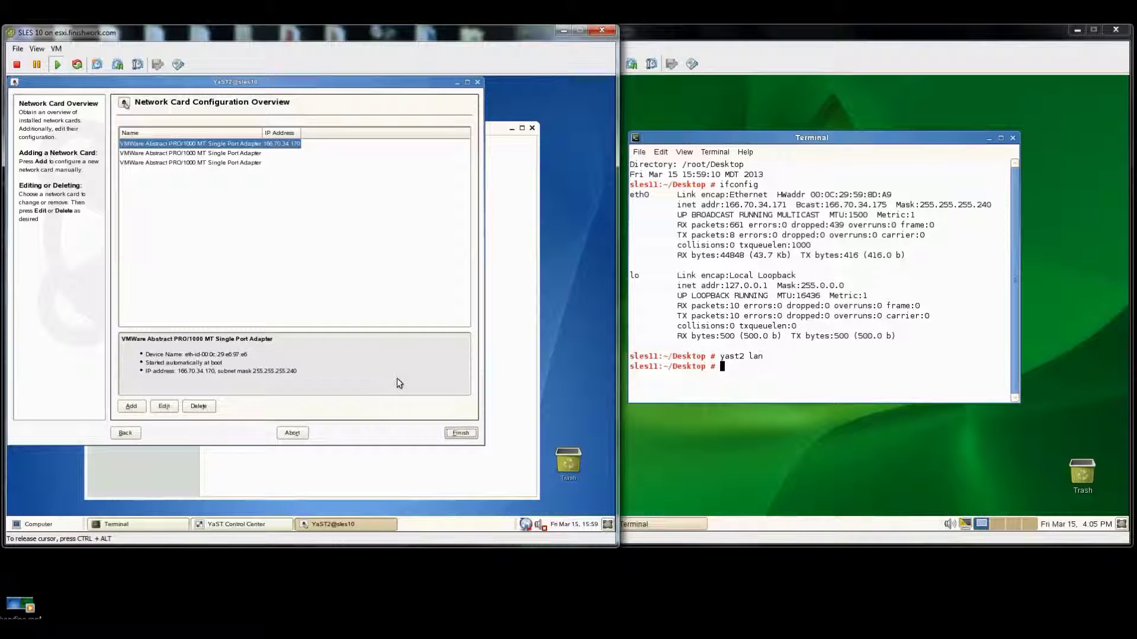
click(131, 406)
- Choose Bond Network as the device type and continue to its address setup
click(172, 216)
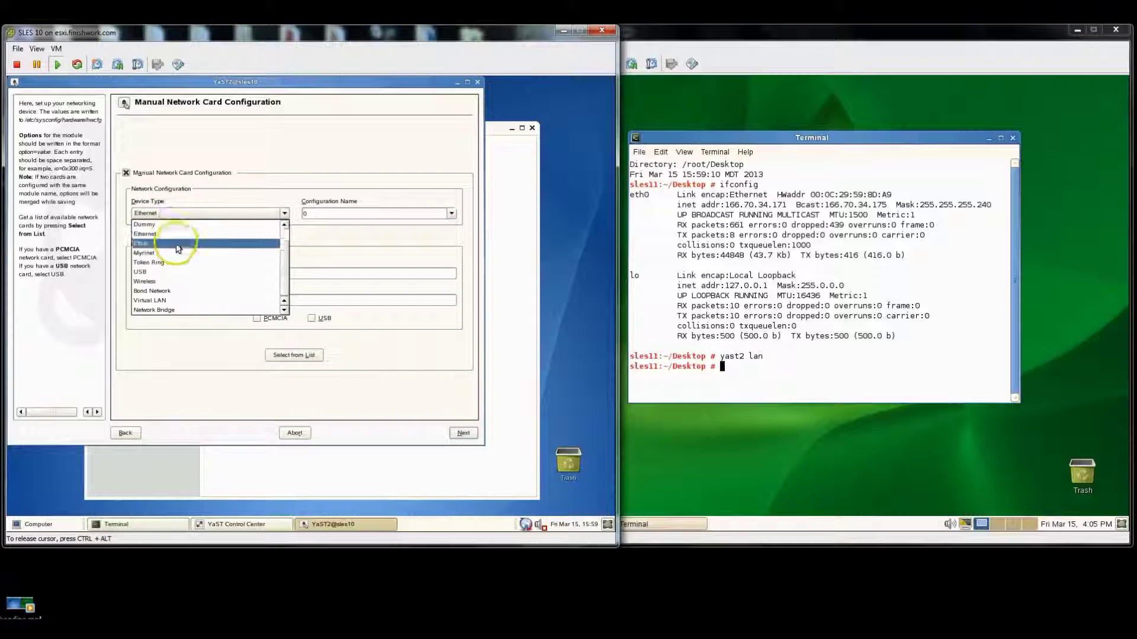
click(179, 291)
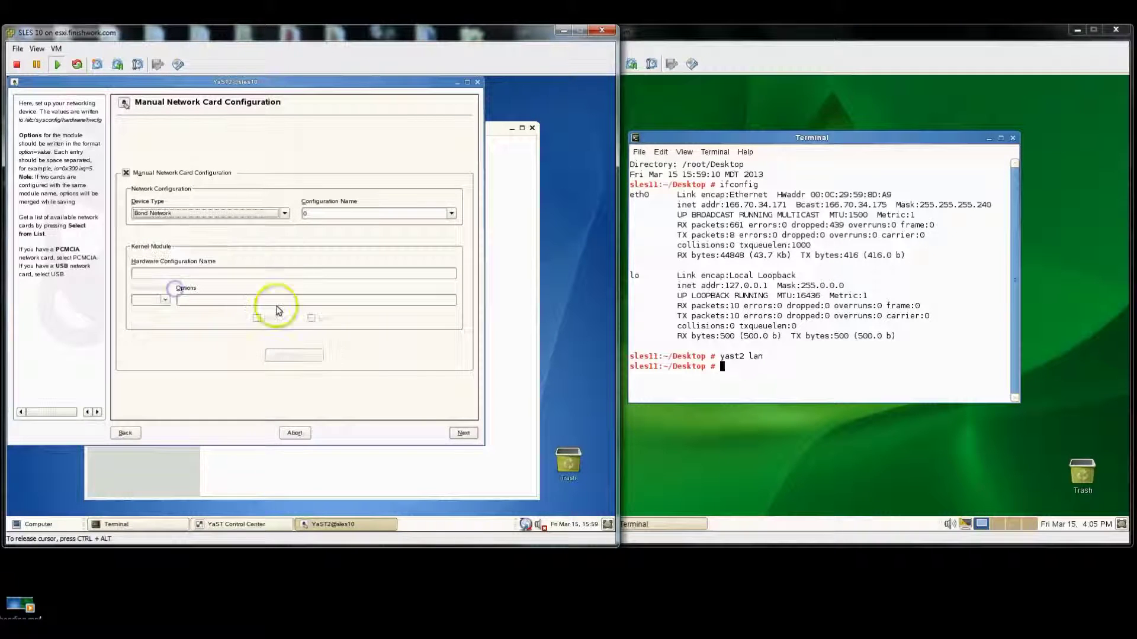
click(460, 432)
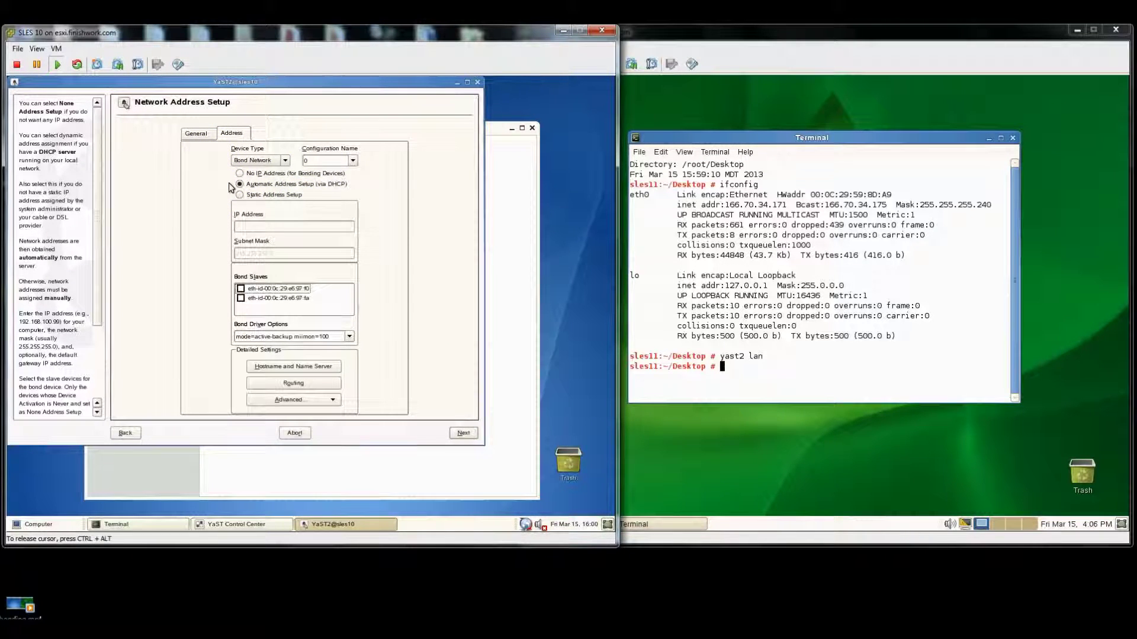
- Enslave both adapters in mode=balance-rr miimon=100 with static address 10.10.10.170, mask 255.255.255.0
click(240, 288)
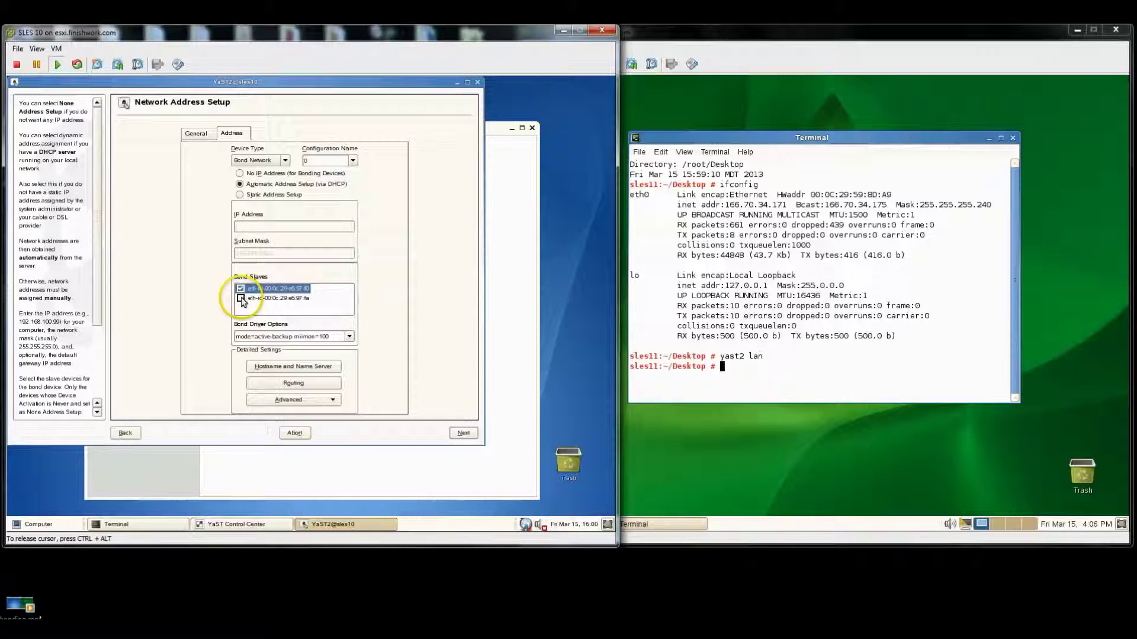
click(241, 299)
click(348, 336)
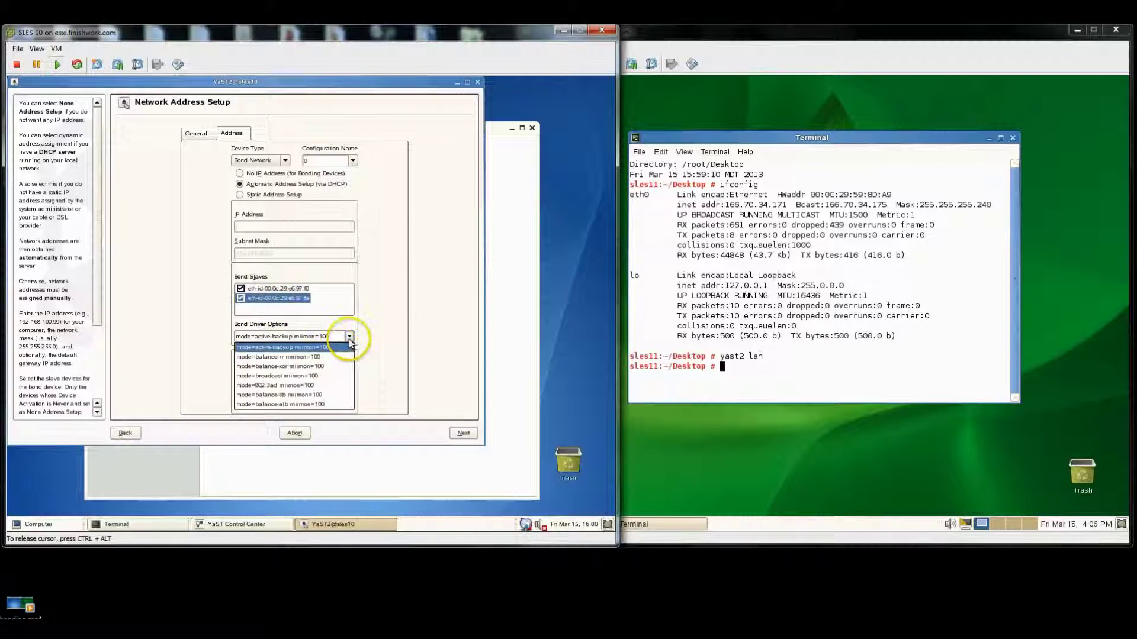
click(320, 357)
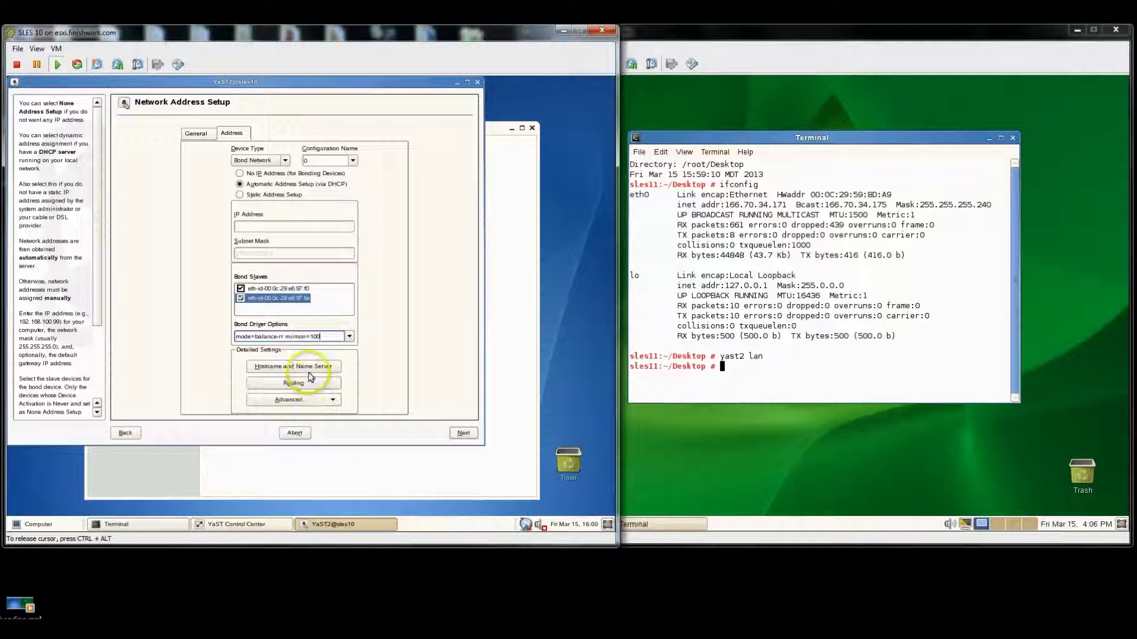
click(251, 196)
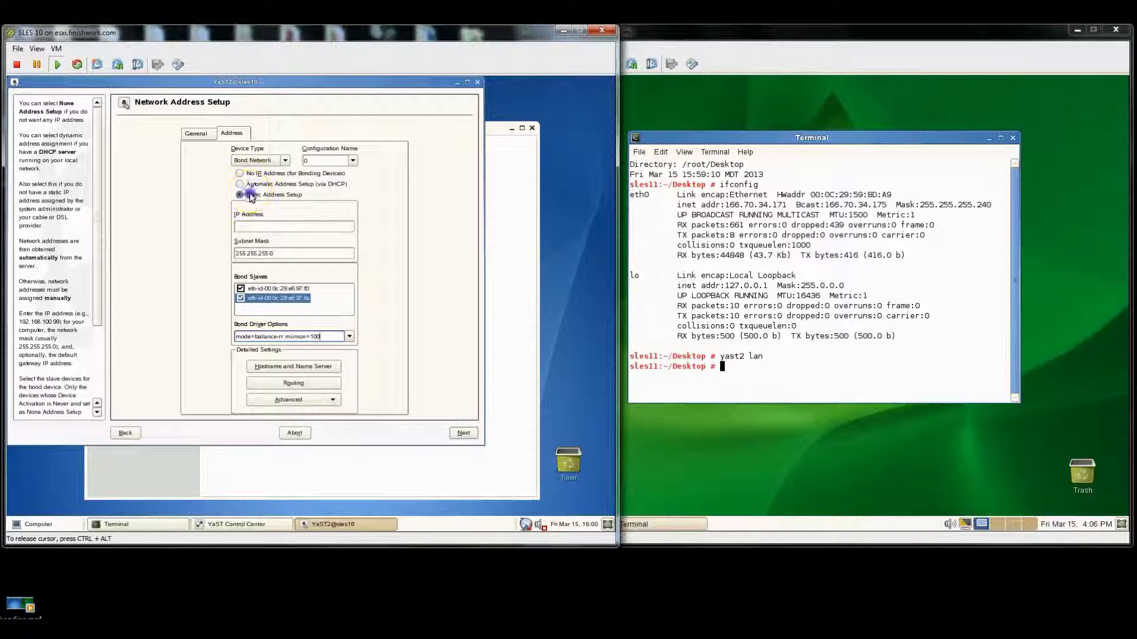
click(248, 226)
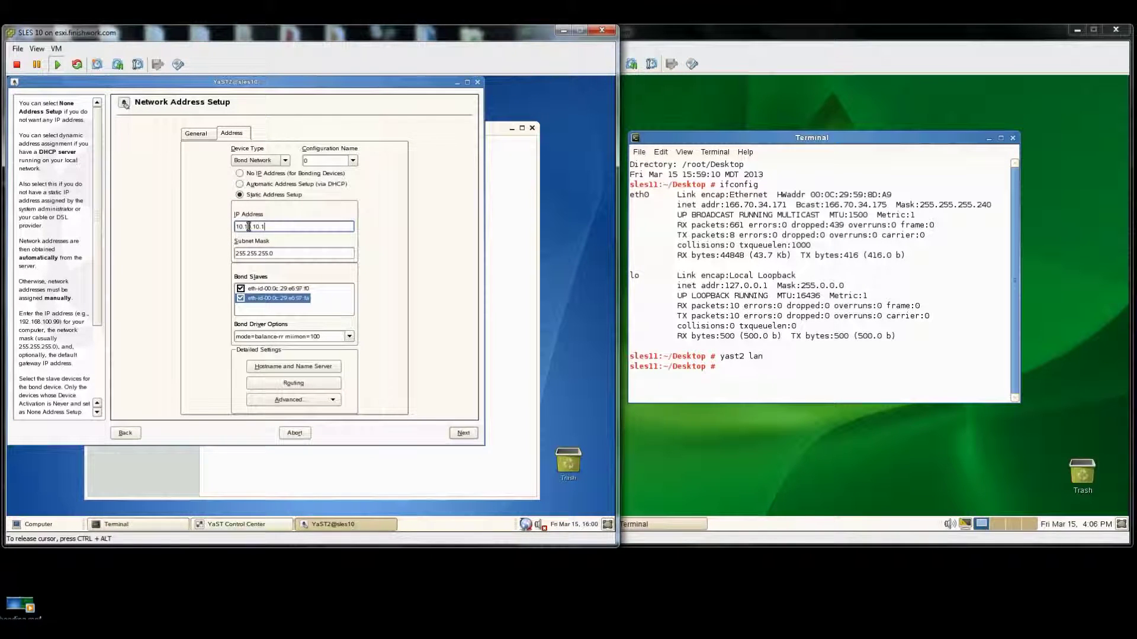
click(463, 433)
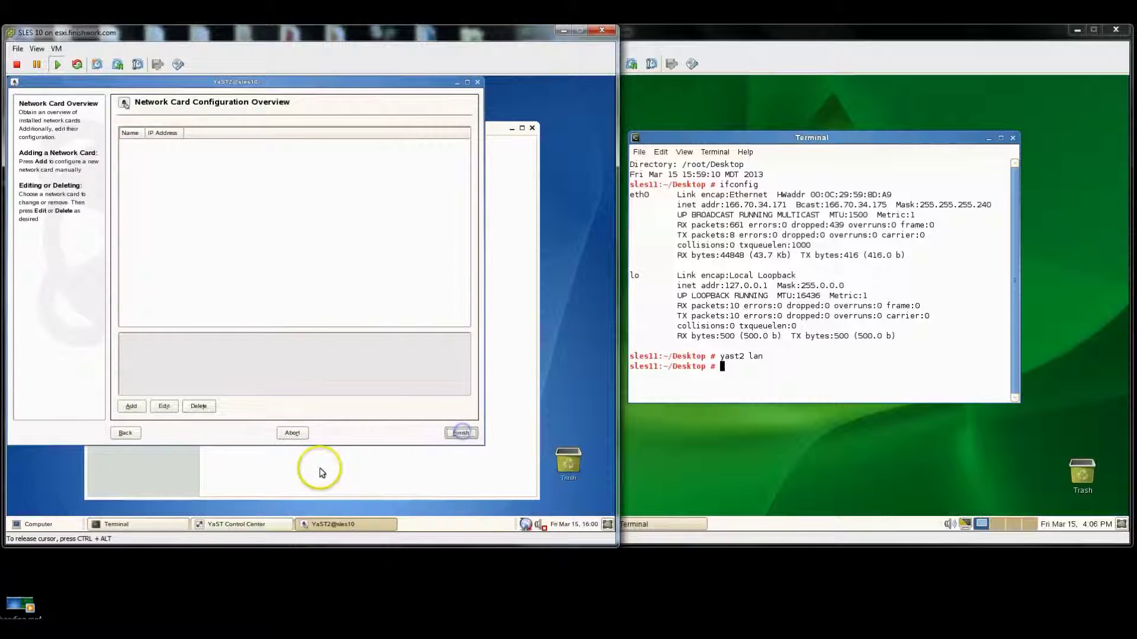
- Save the SLES 10 network configuration and run ifconfig in the SLES 11 terminal
click(460, 434)
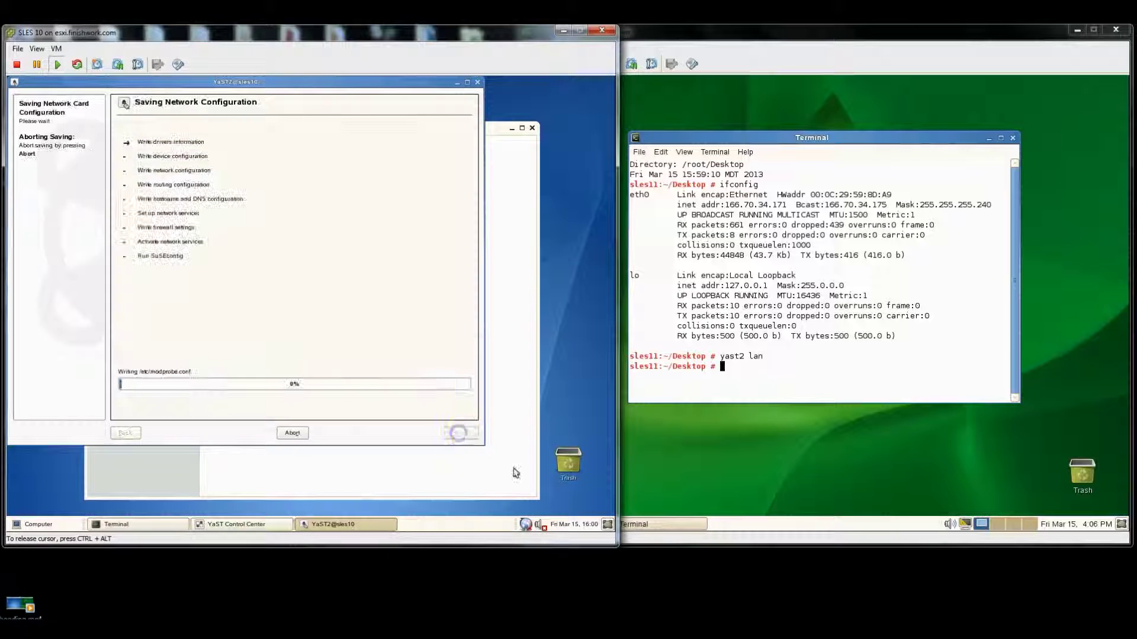
click(826, 325)
text(ifconif)
key(Return)
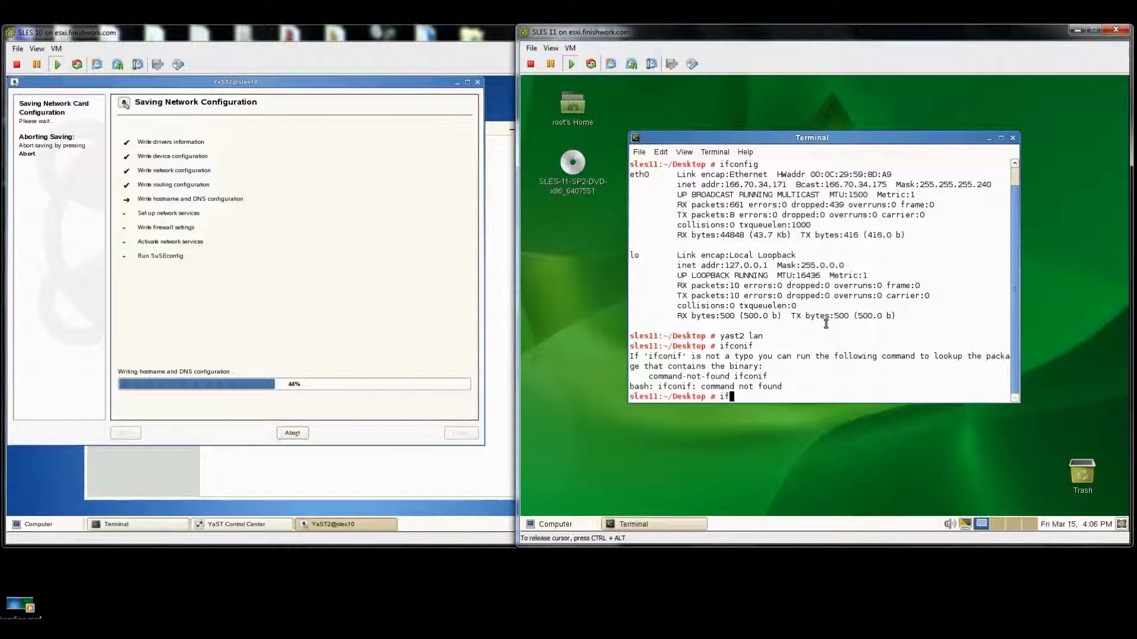
key(Return)
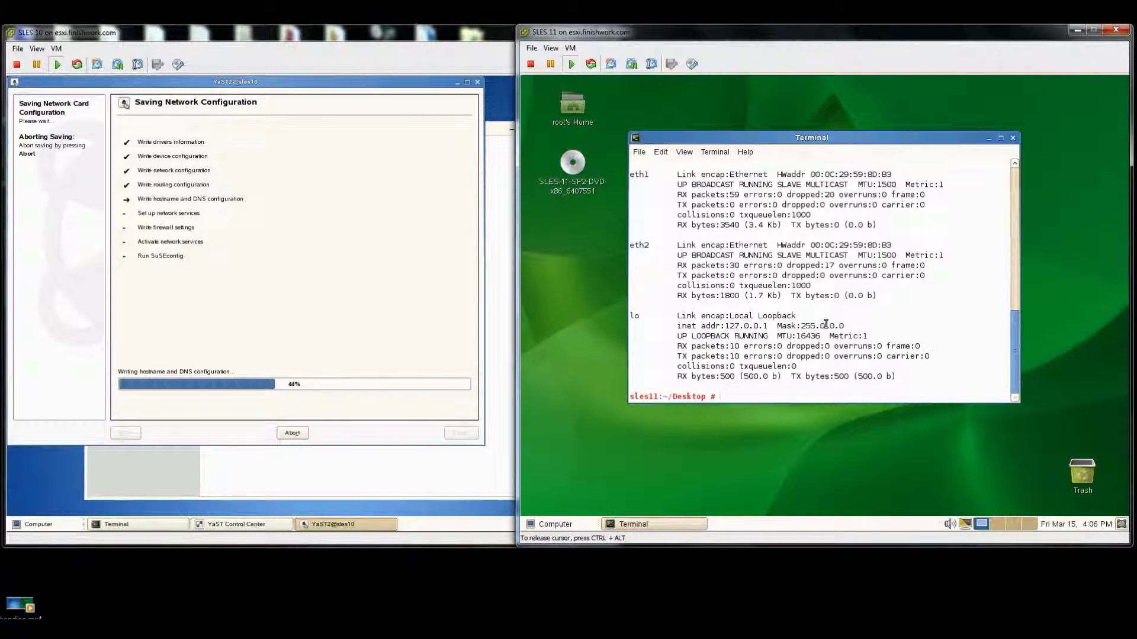
- Maximise the terminal and highlight bond0 at 10.10.10.171 and the eth1/eth2 slave details
click(1001, 137)
drag(522, 115, 783, 261)
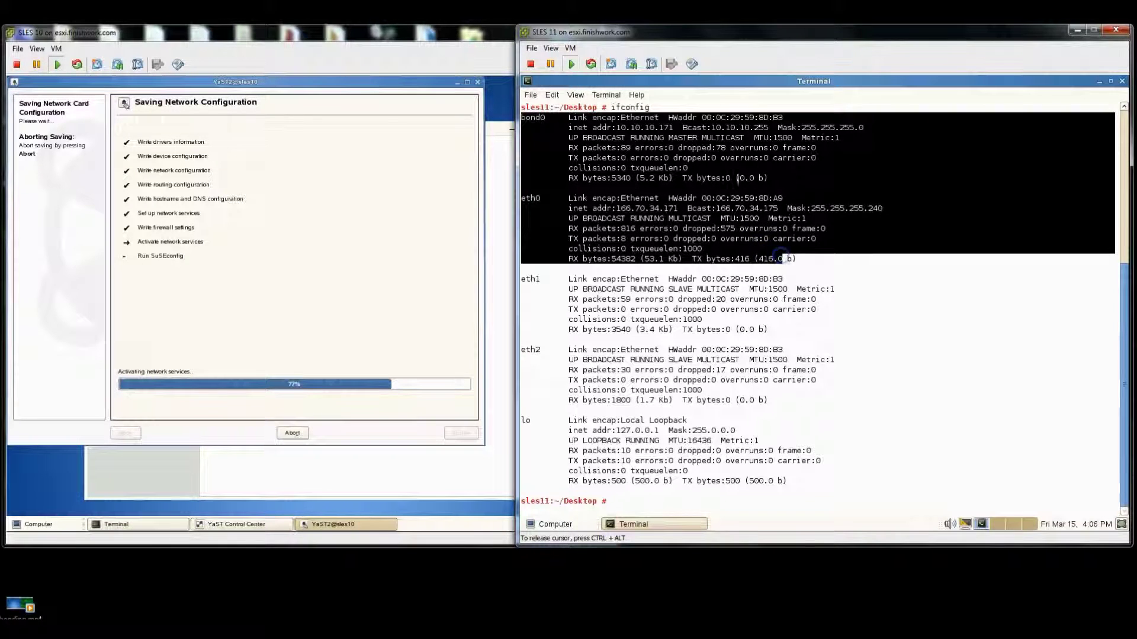
click(532, 278)
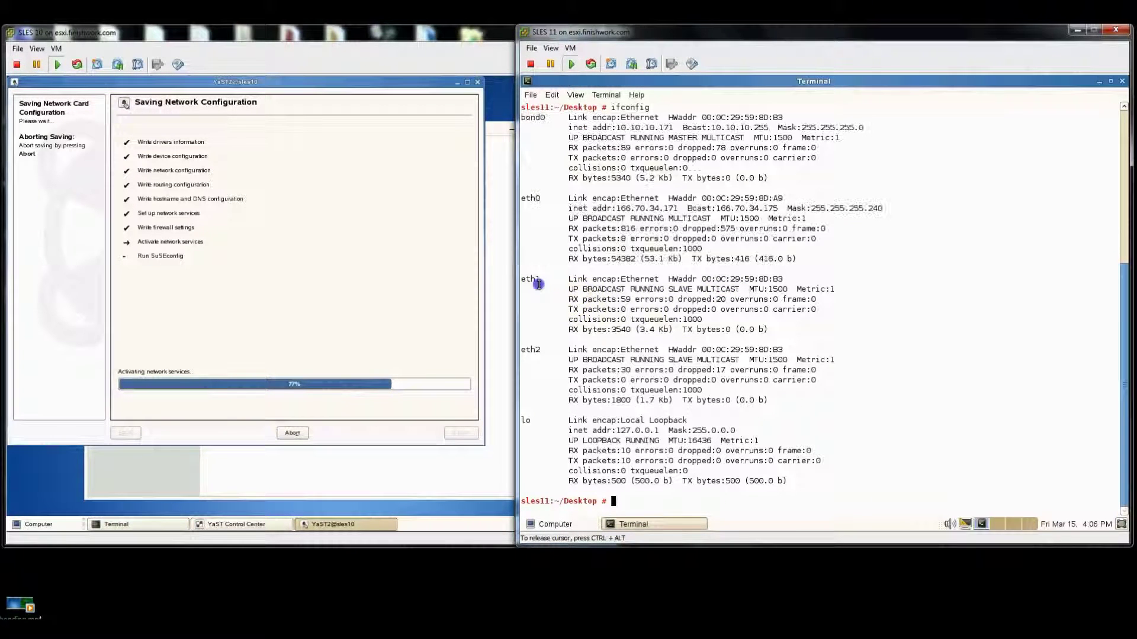
drag(531, 277, 672, 388)
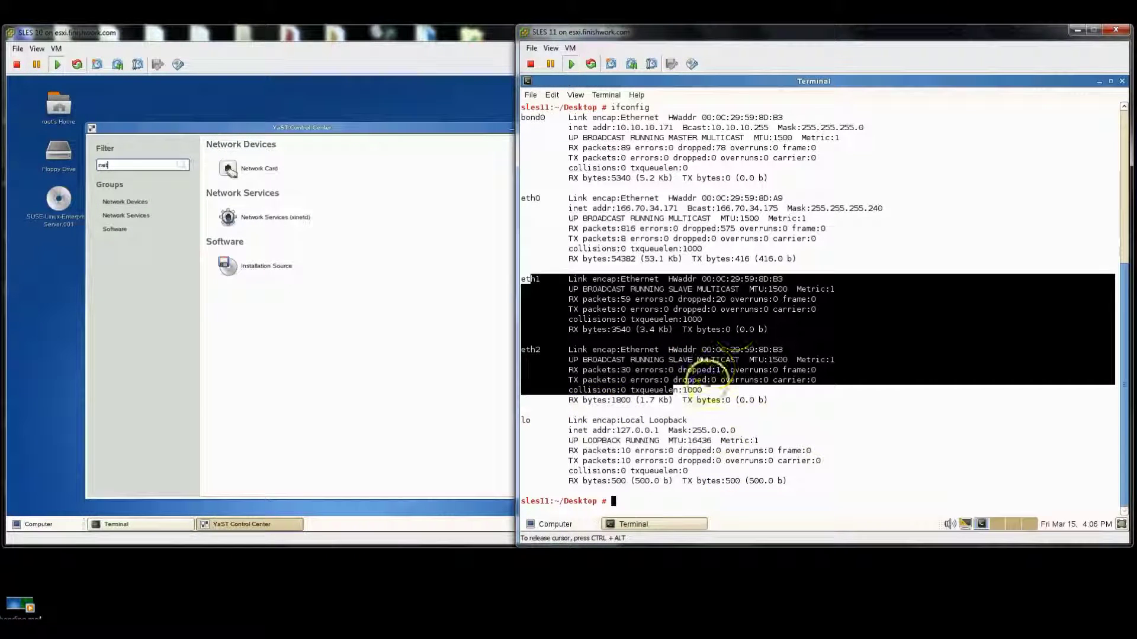
click(705, 379)
drag(559, 279, 709, 372)
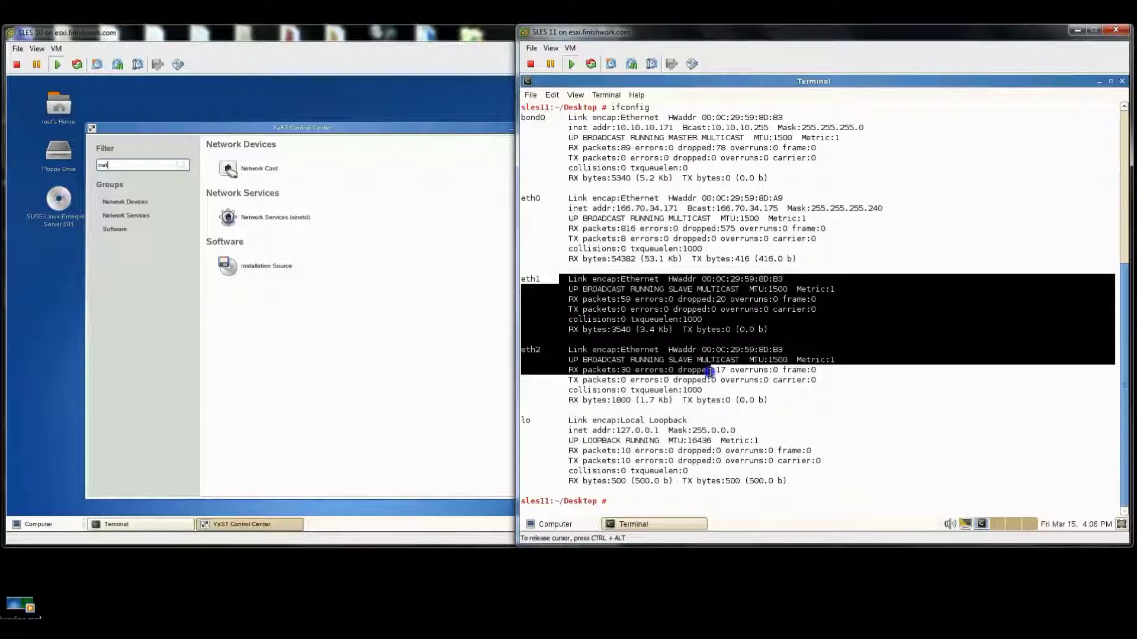
click(584, 279)
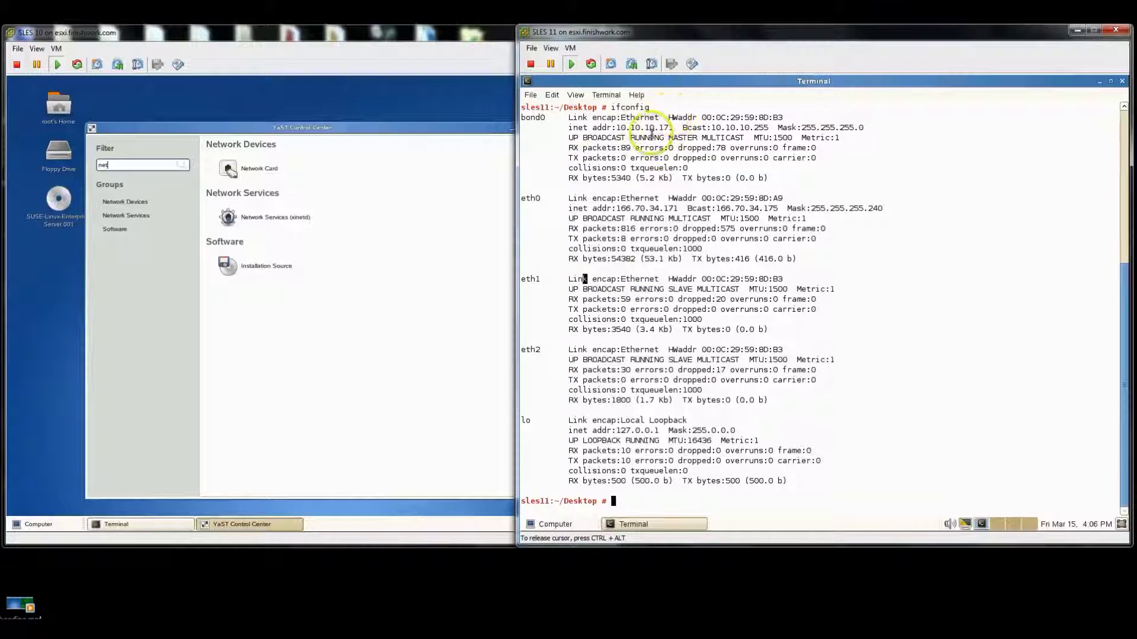
drag(567, 127, 892, 129)
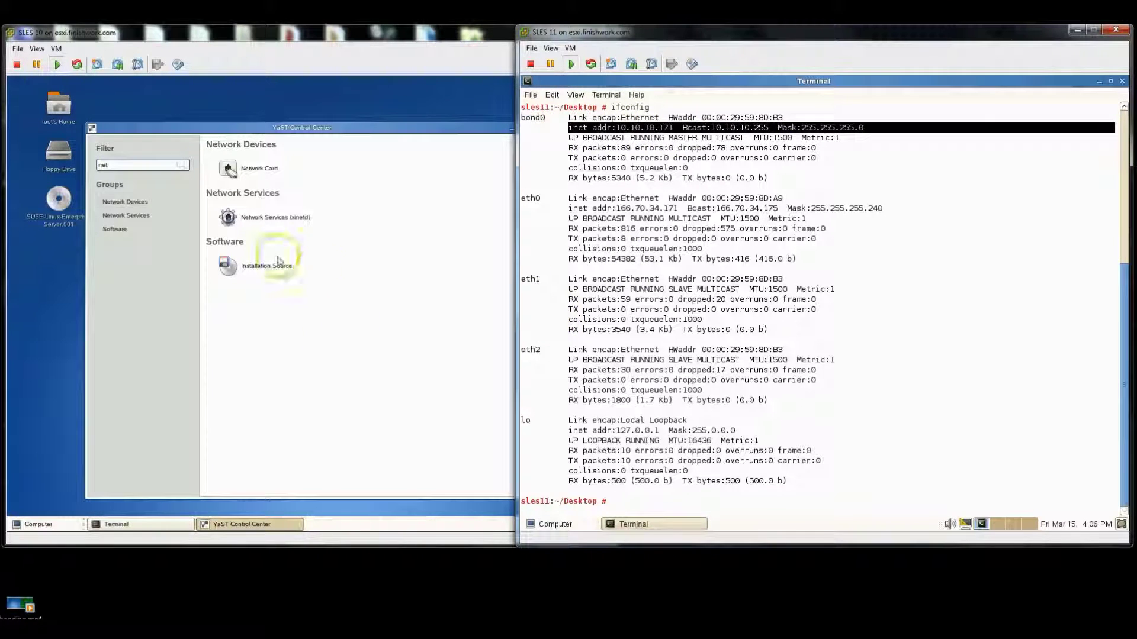
click(448, 137)
- Run ifconfig on SLES 10 to show bond0 at 10.10.10.170 with eth1 and eth2 slaves, then switch to Windows 7
click(531, 127)
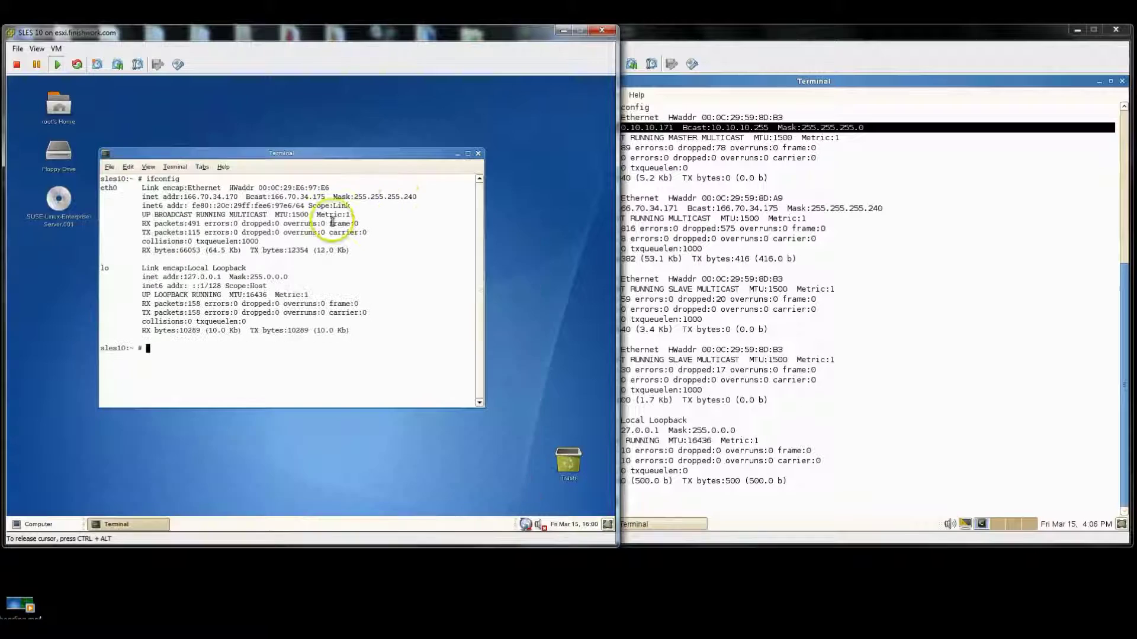
text(ifco)
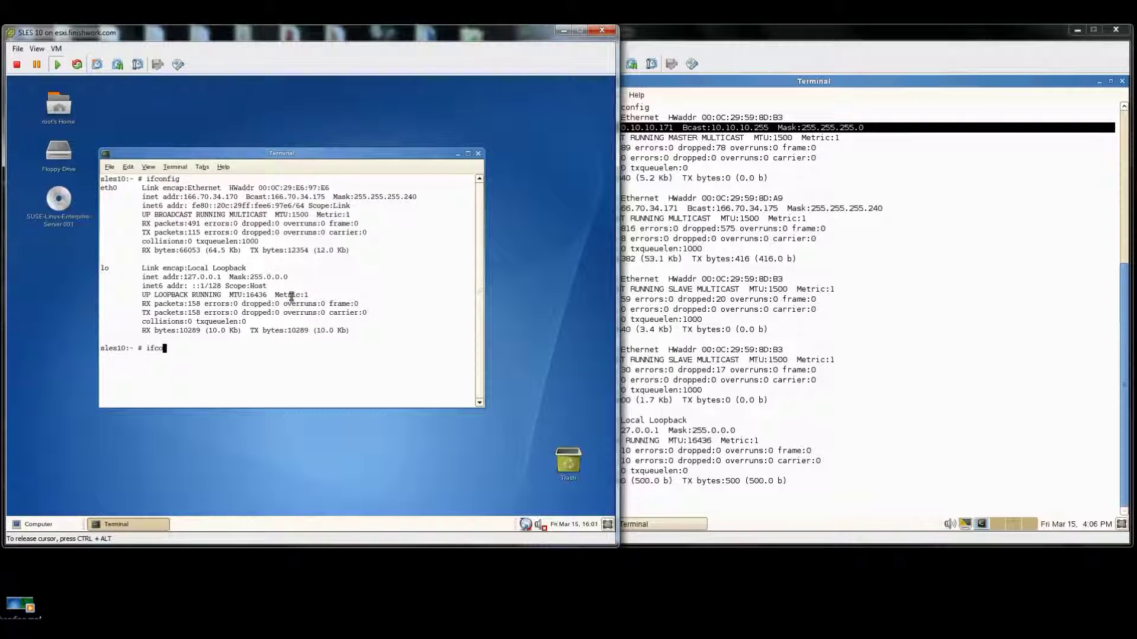
text(nfig)
key(Return)
click(468, 153)
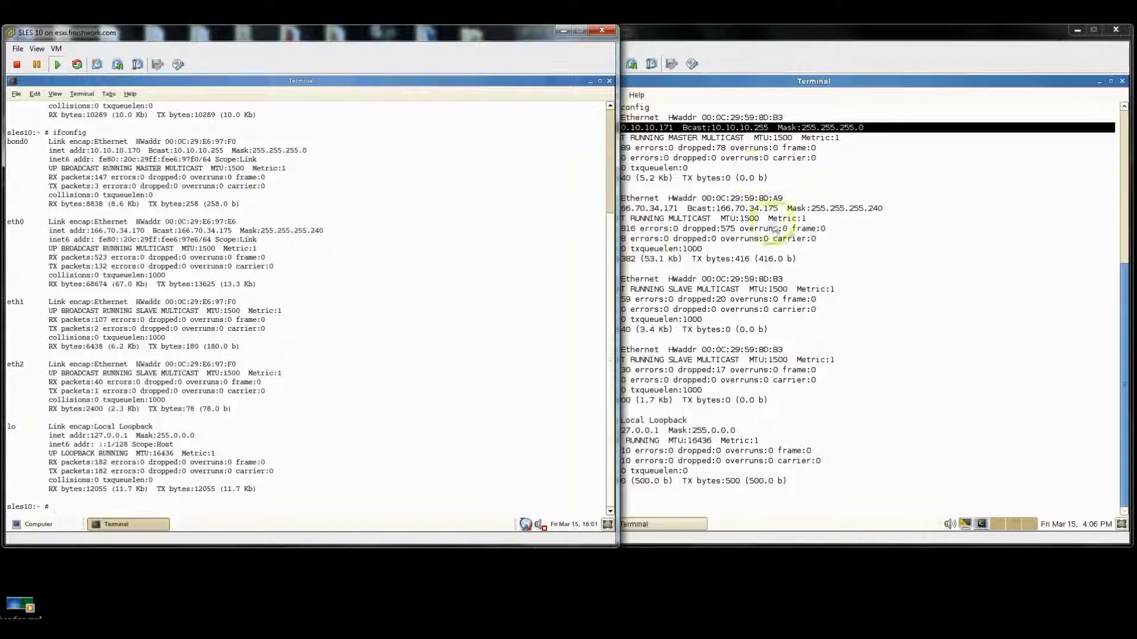
click(608, 513)
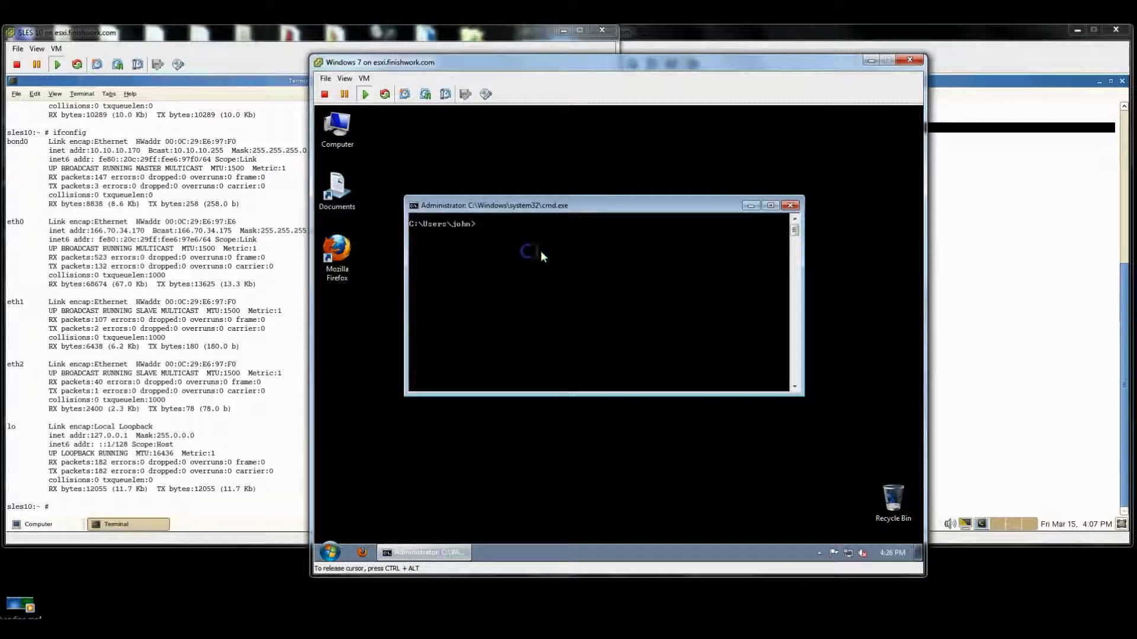
- Ping 10.10.10.170 from Windows 7 and stop after a few replies
text(ping)
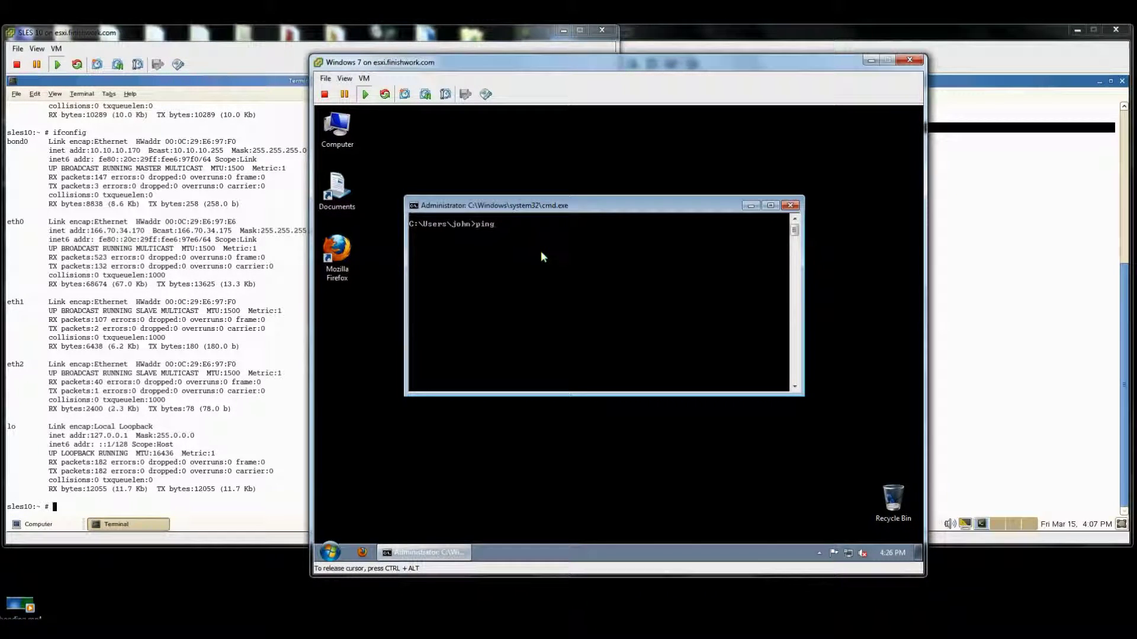
text( 10.10.10.170)
key(Return)
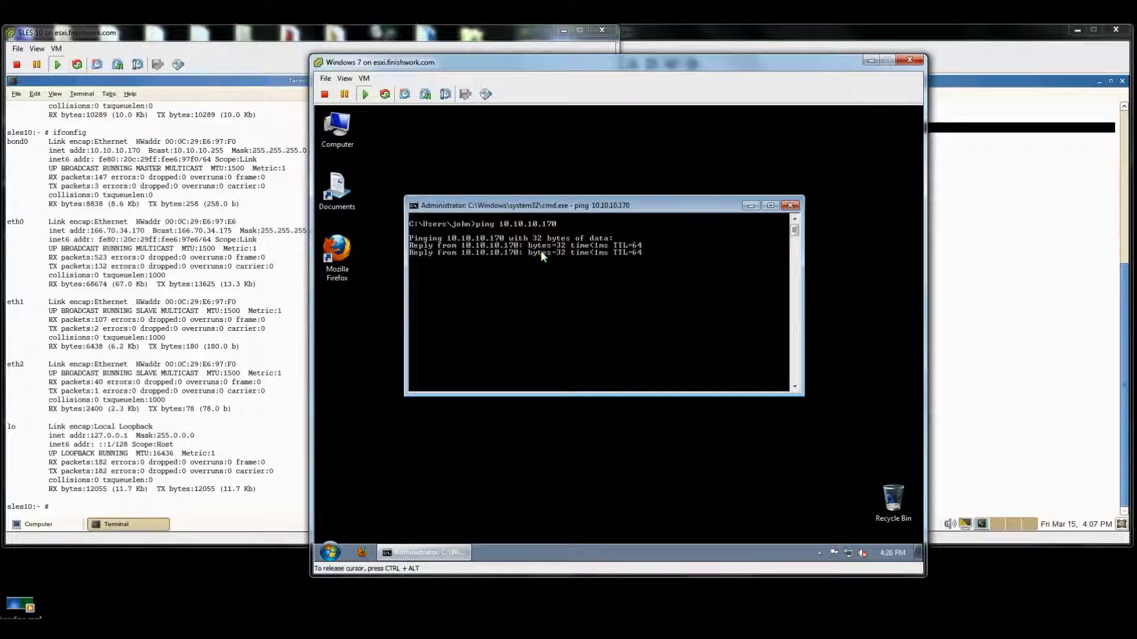
key(ctrl+c)
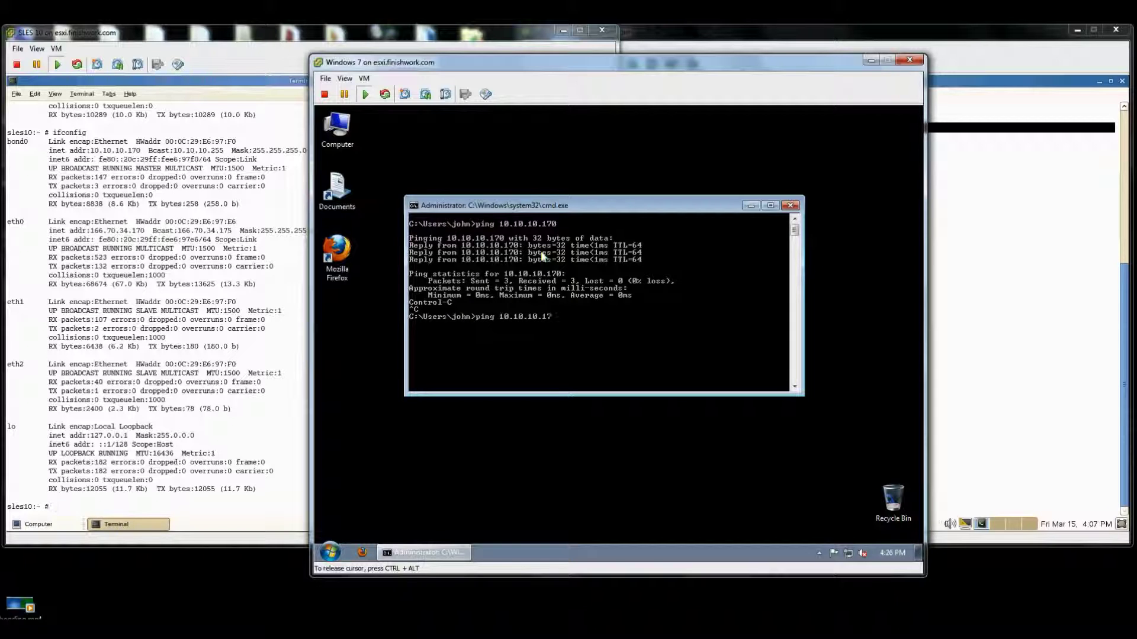
- Ping 10.10.10.171 until replies arrive, then minimize the Windows 7 machine
key(Return)
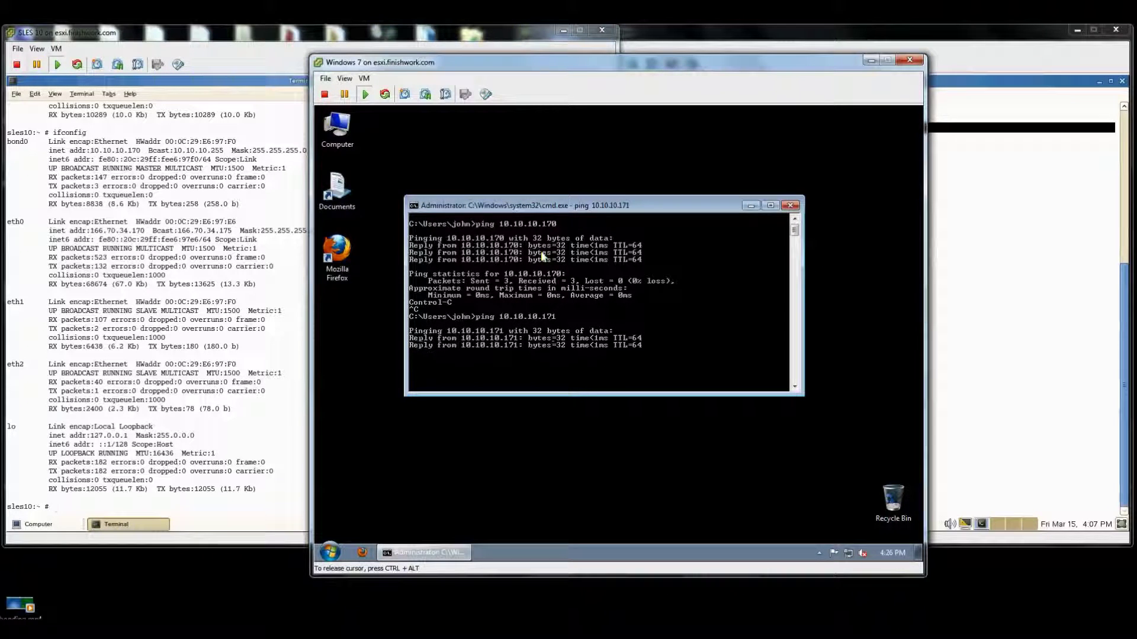
key(ctrl+c)
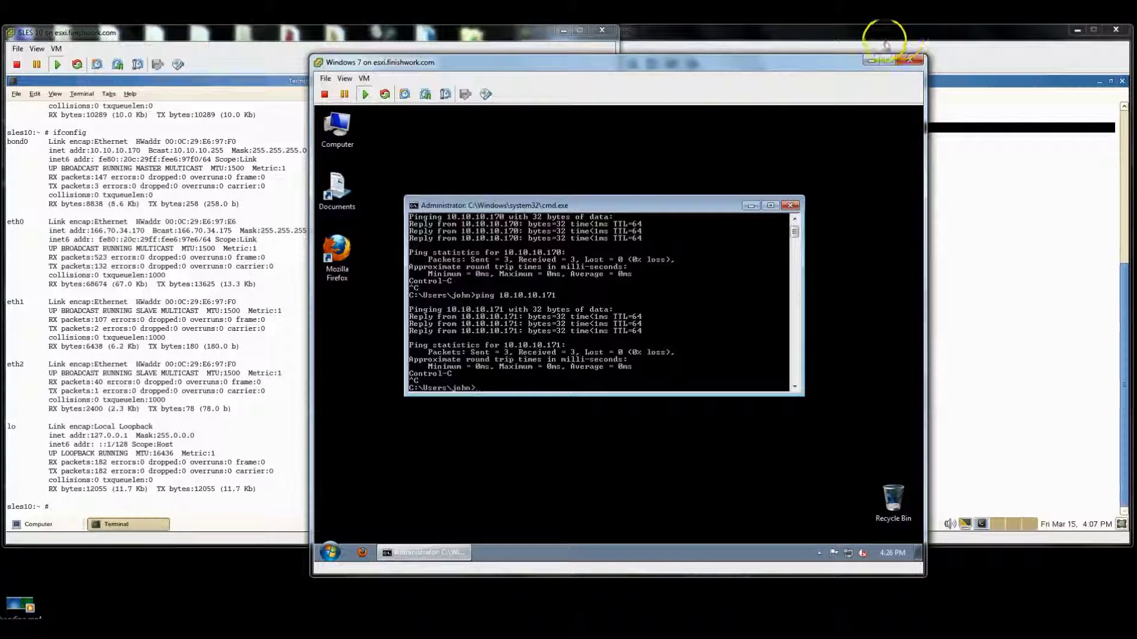
click(871, 60)
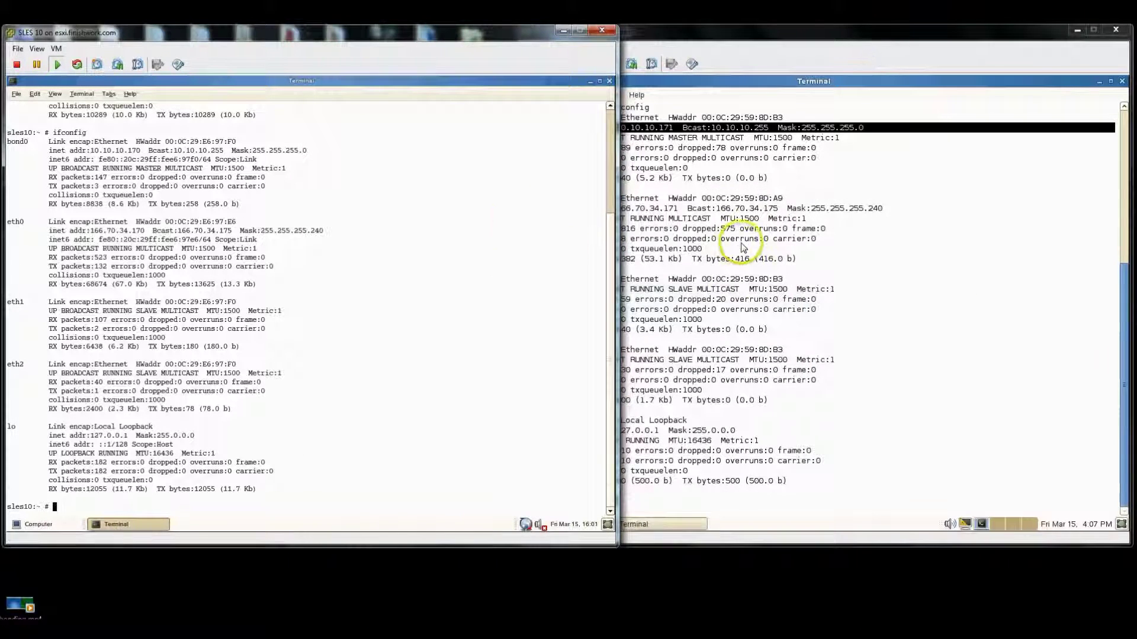
click(827, 260)
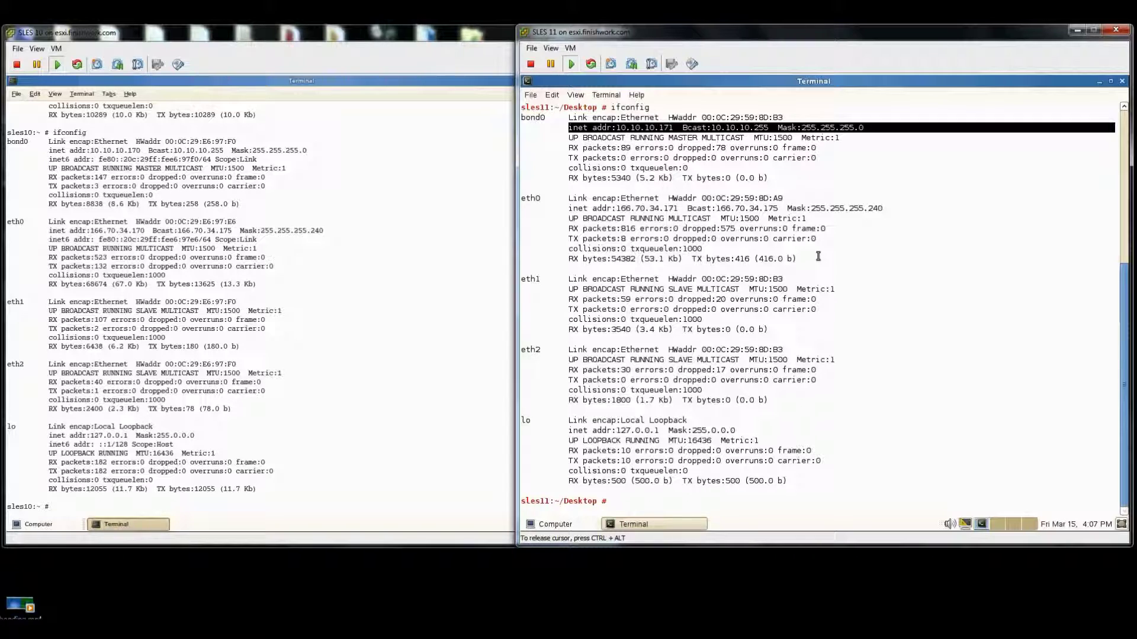
text(yast2 lan)
key(Return)
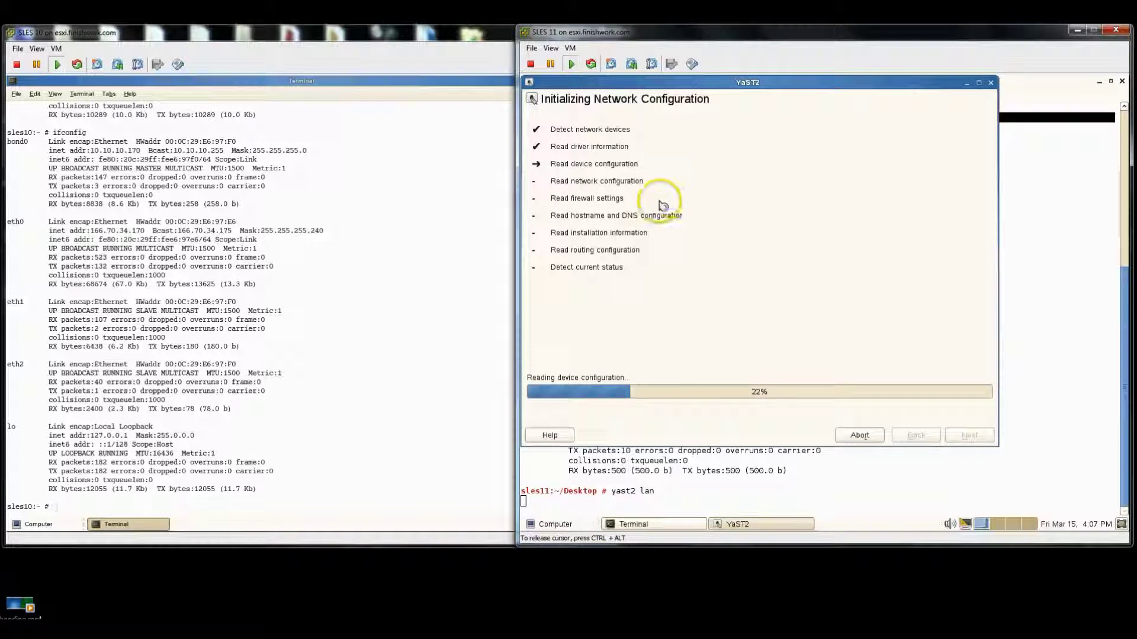
click(637, 164)
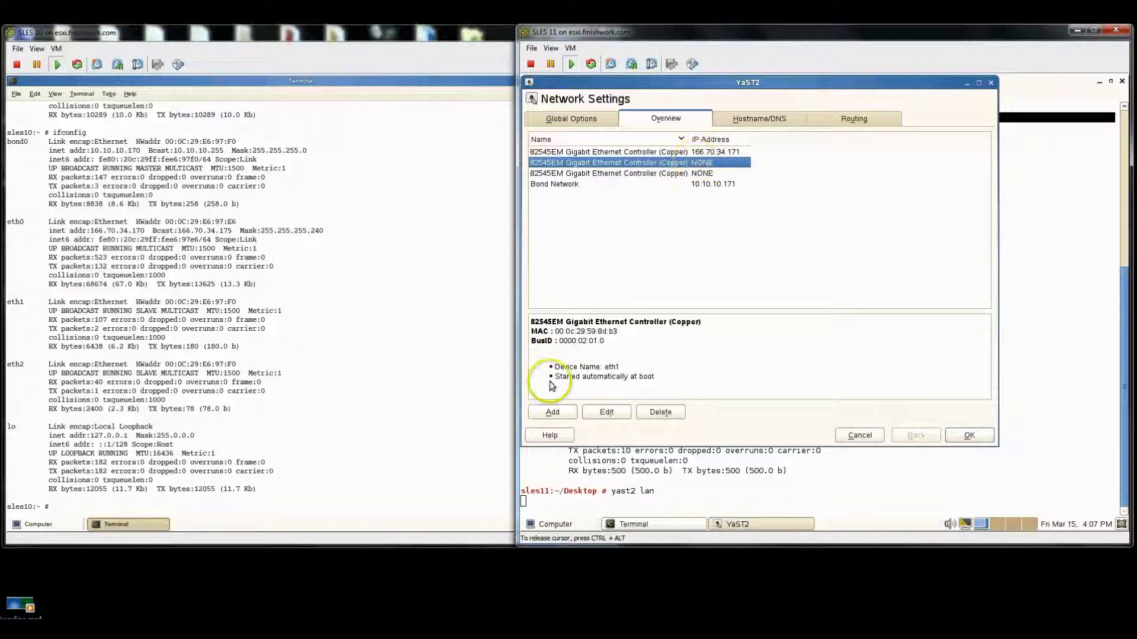
click(606, 412)
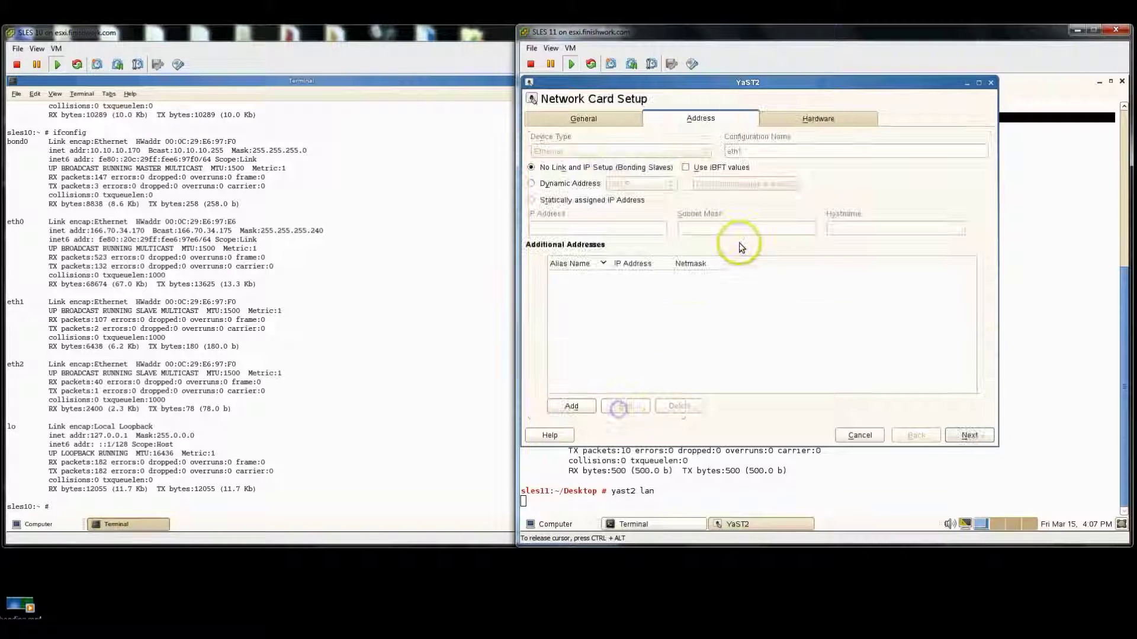
click(584, 118)
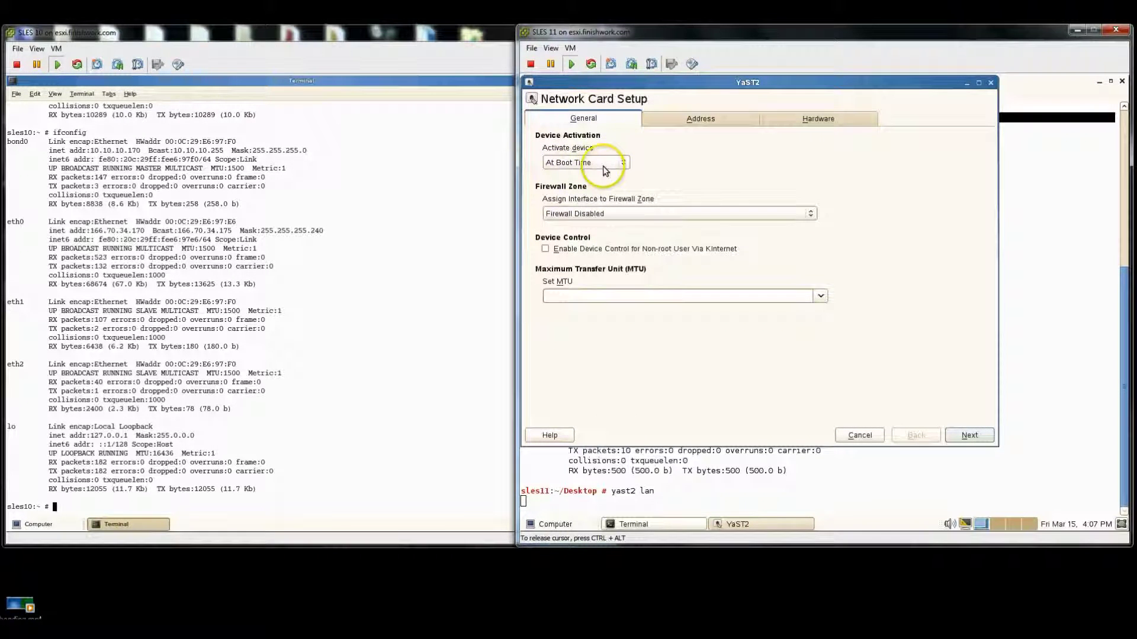
click(625, 163)
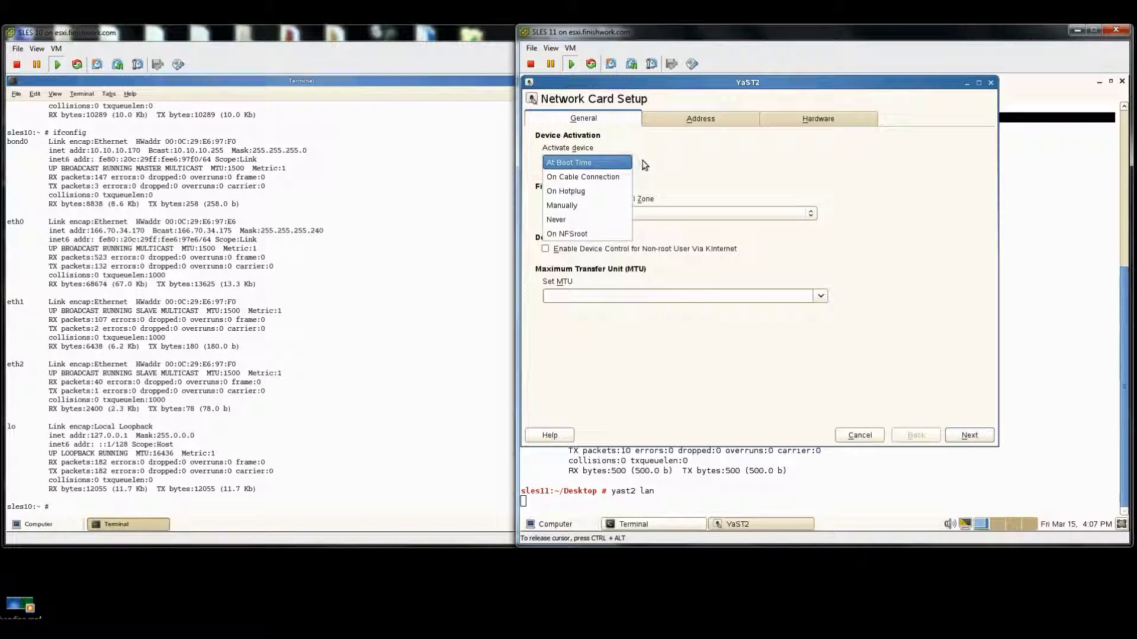
click(645, 157)
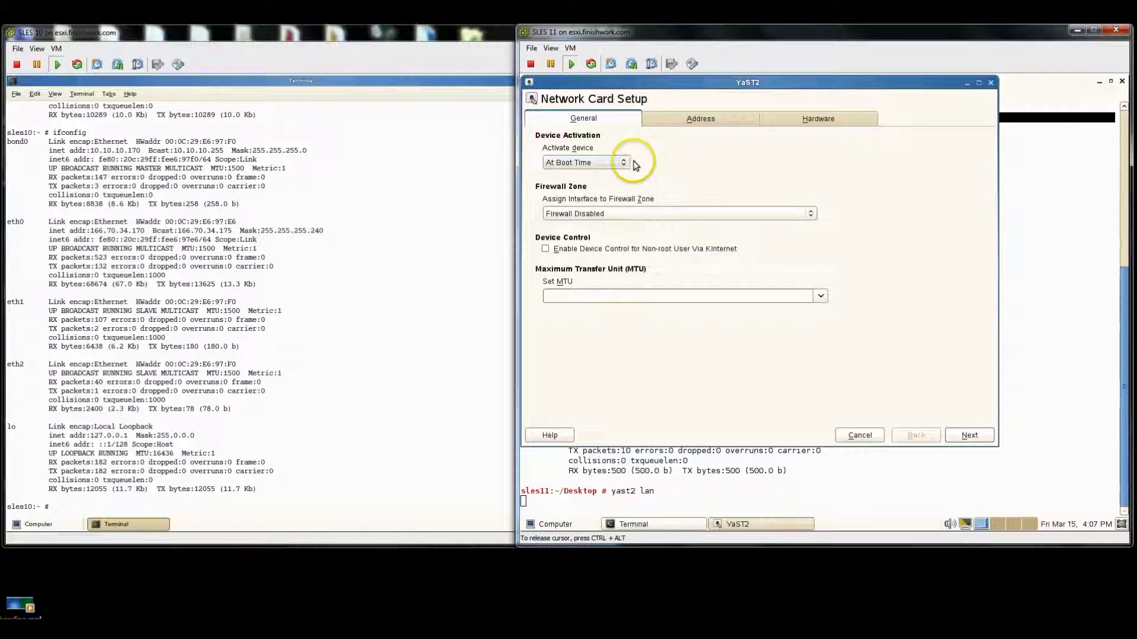
click(628, 164)
click(623, 230)
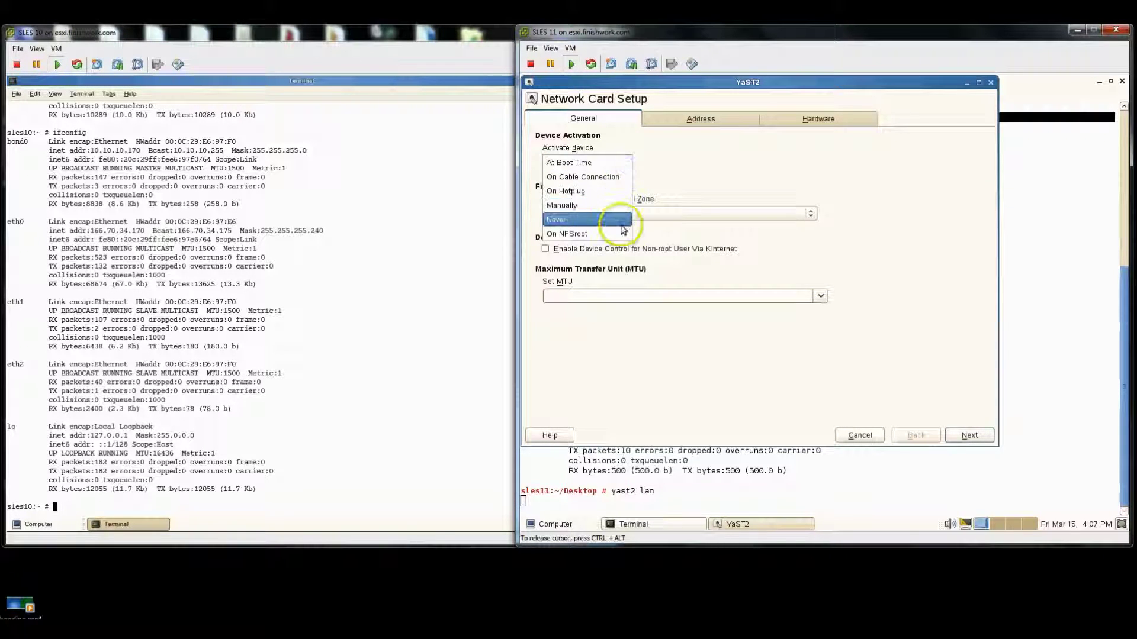
click(680, 159)
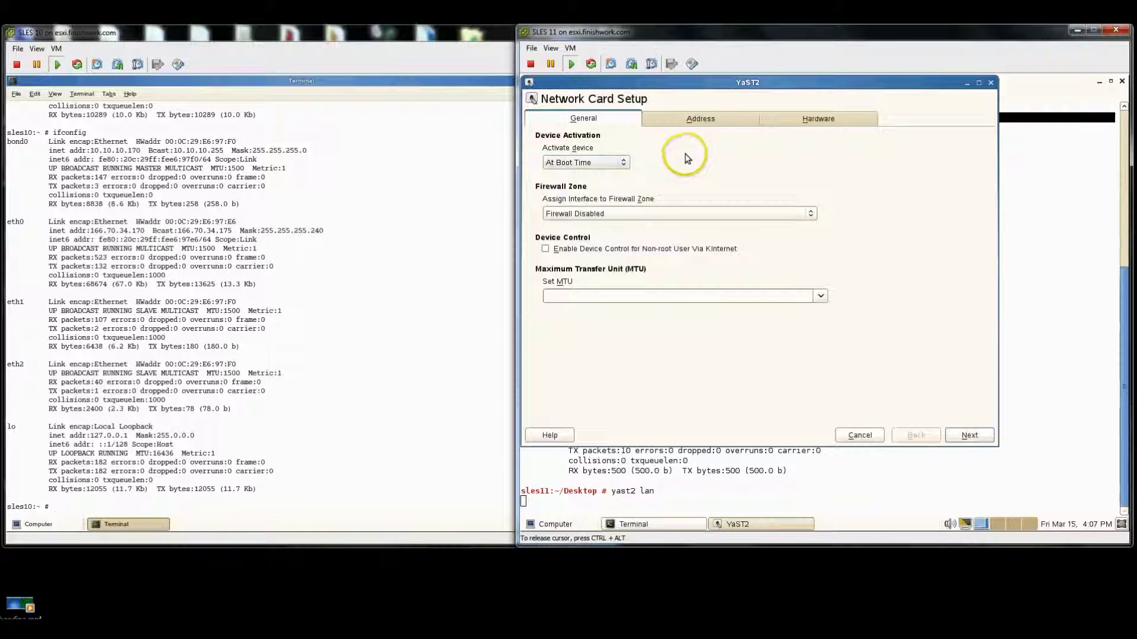
click(860, 436)
click(860, 435)
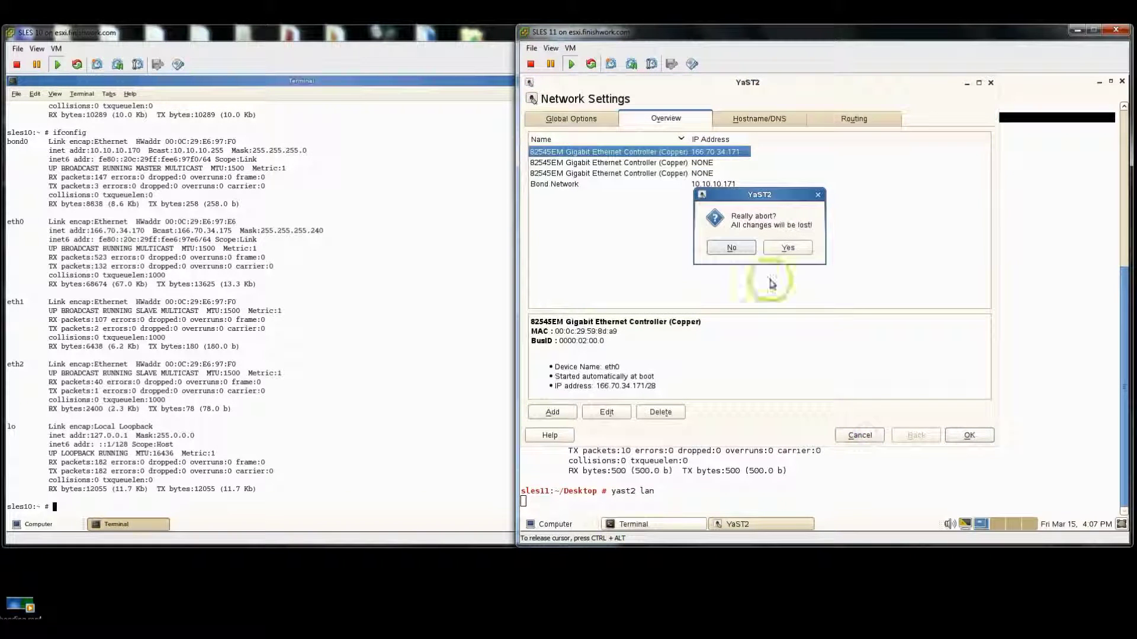
click(790, 248)
click(330, 222)
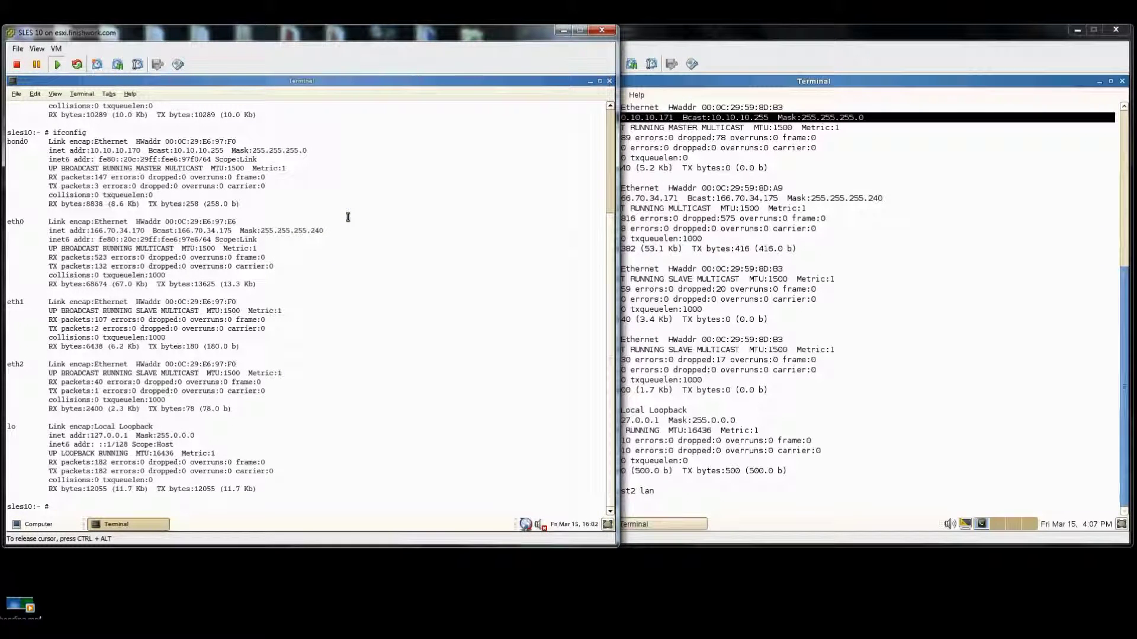
text(yast2 lan)
key(Return)
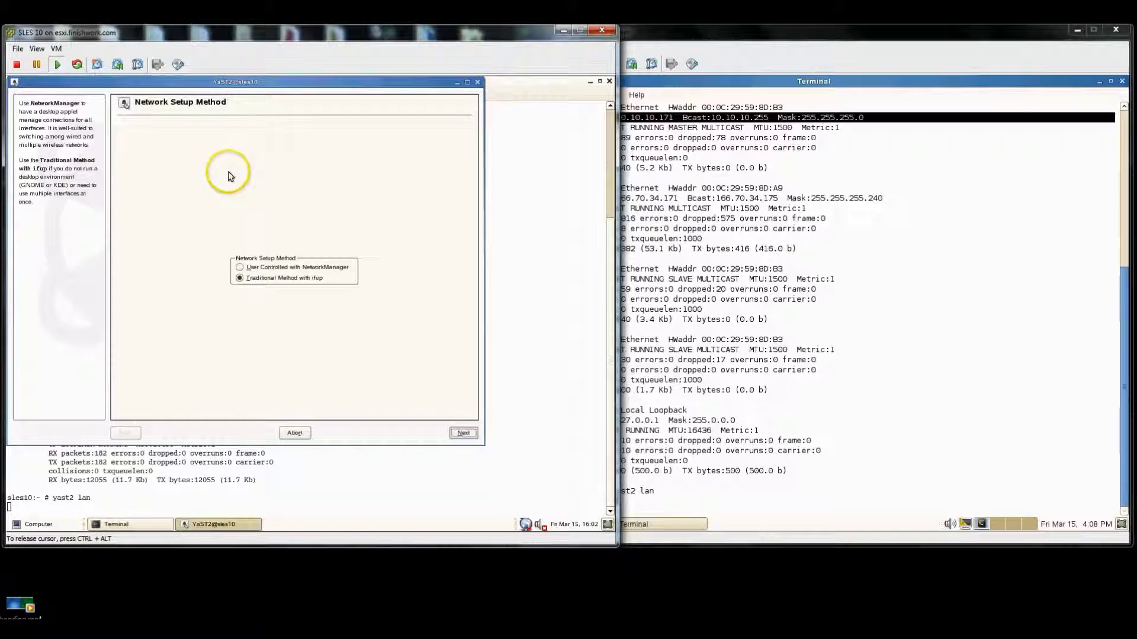
click(463, 433)
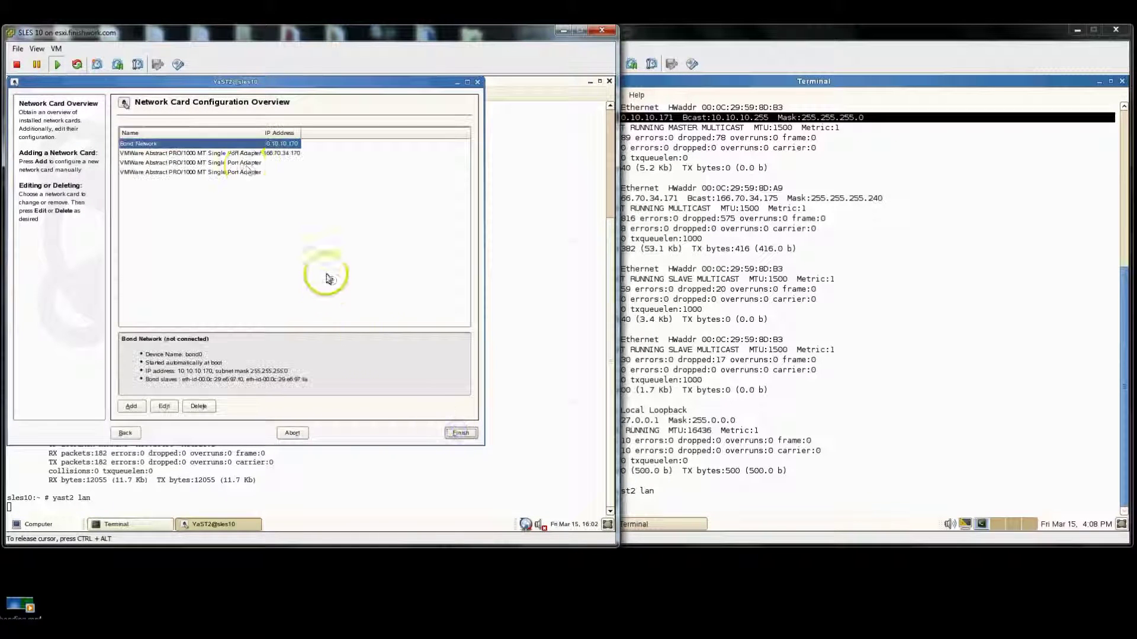
click(192, 163)
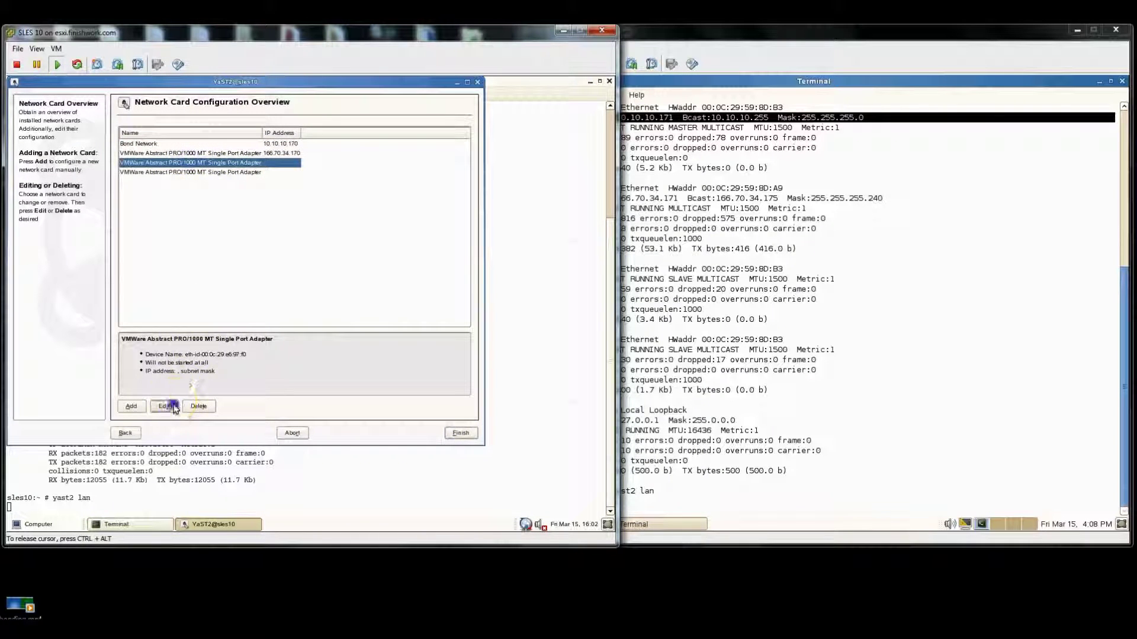
click(165, 406)
click(204, 136)
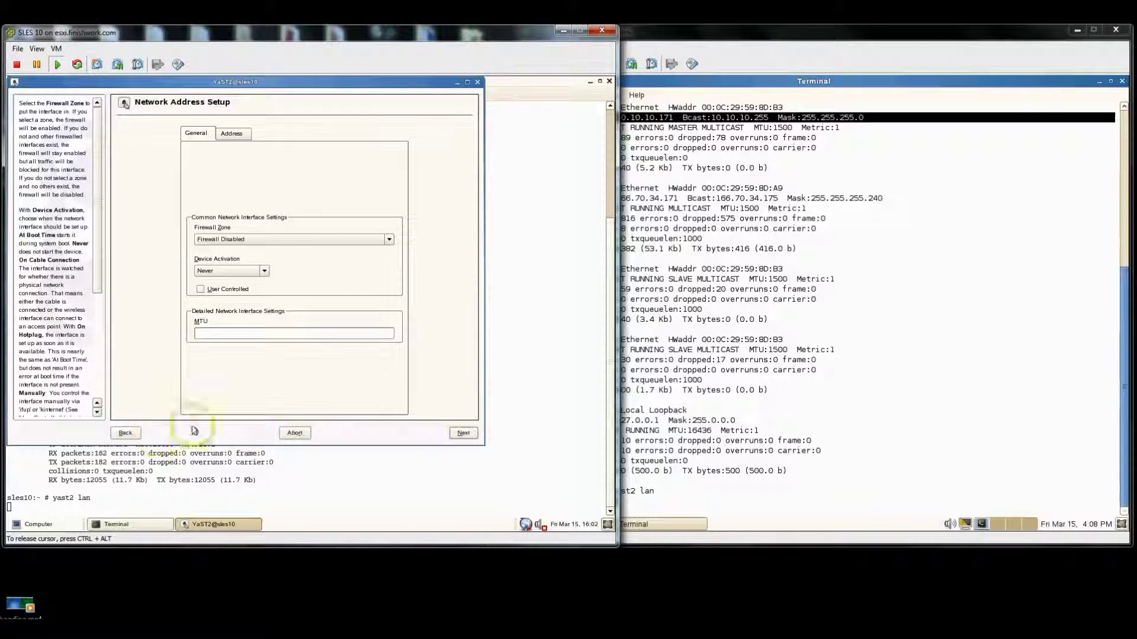
click(294, 436)
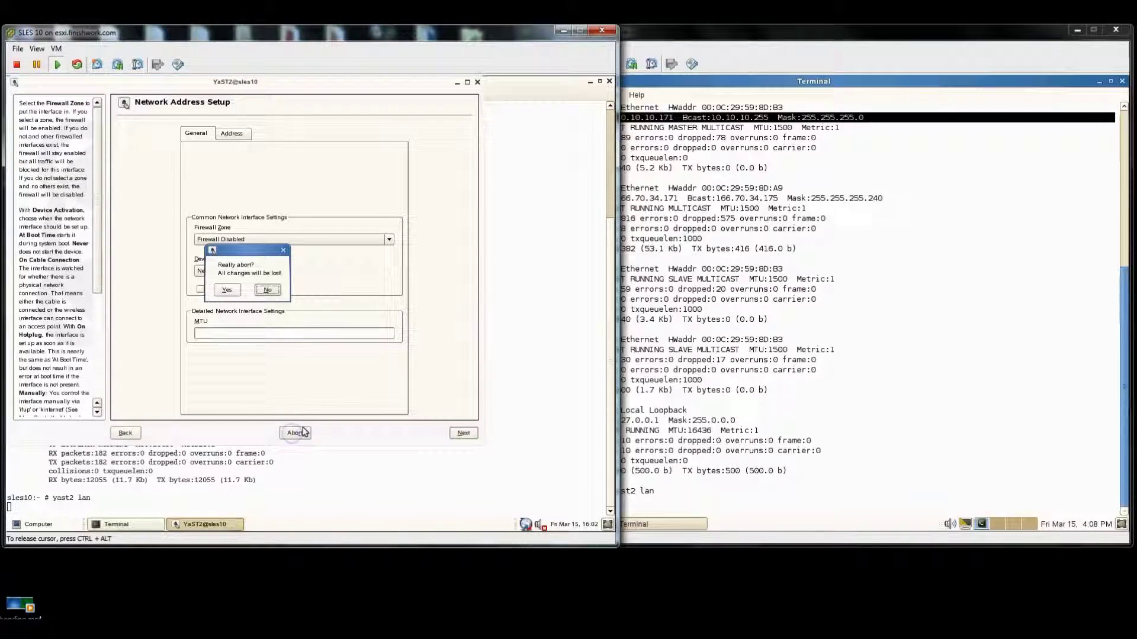
click(229, 292)
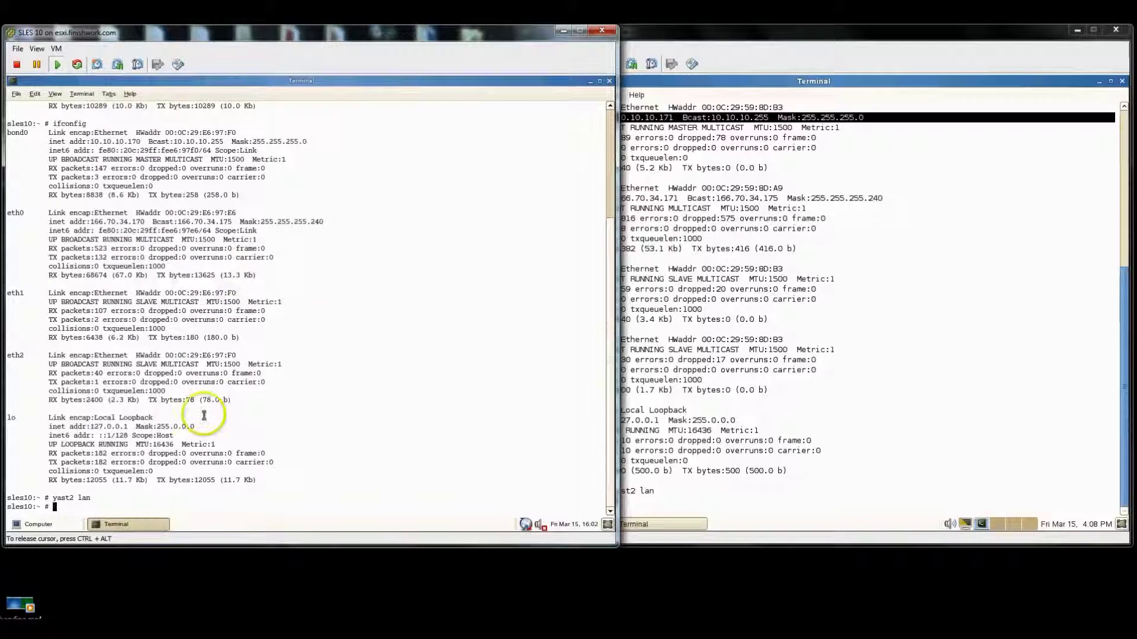